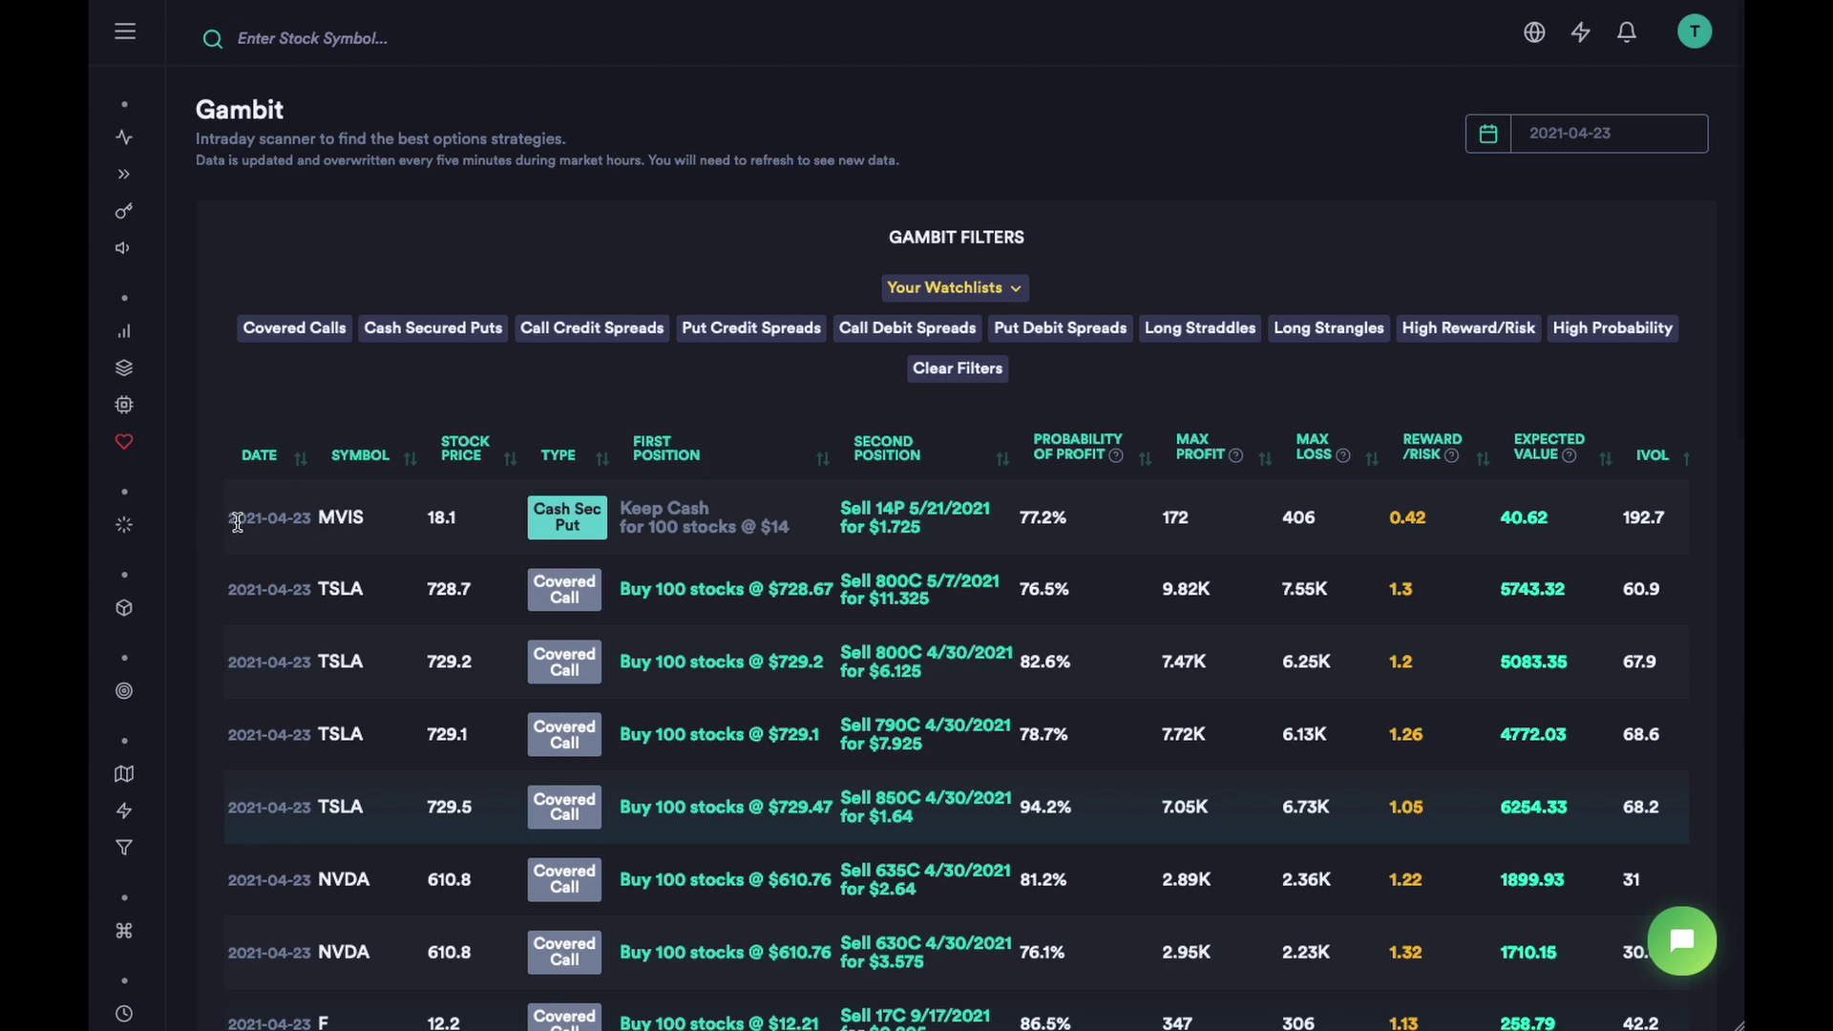
- Check the scan date in the calendar, then highlight MVIS's symbol and 18.1 stock price
{"action": "left_click", "coordinate": [1600, 139]}
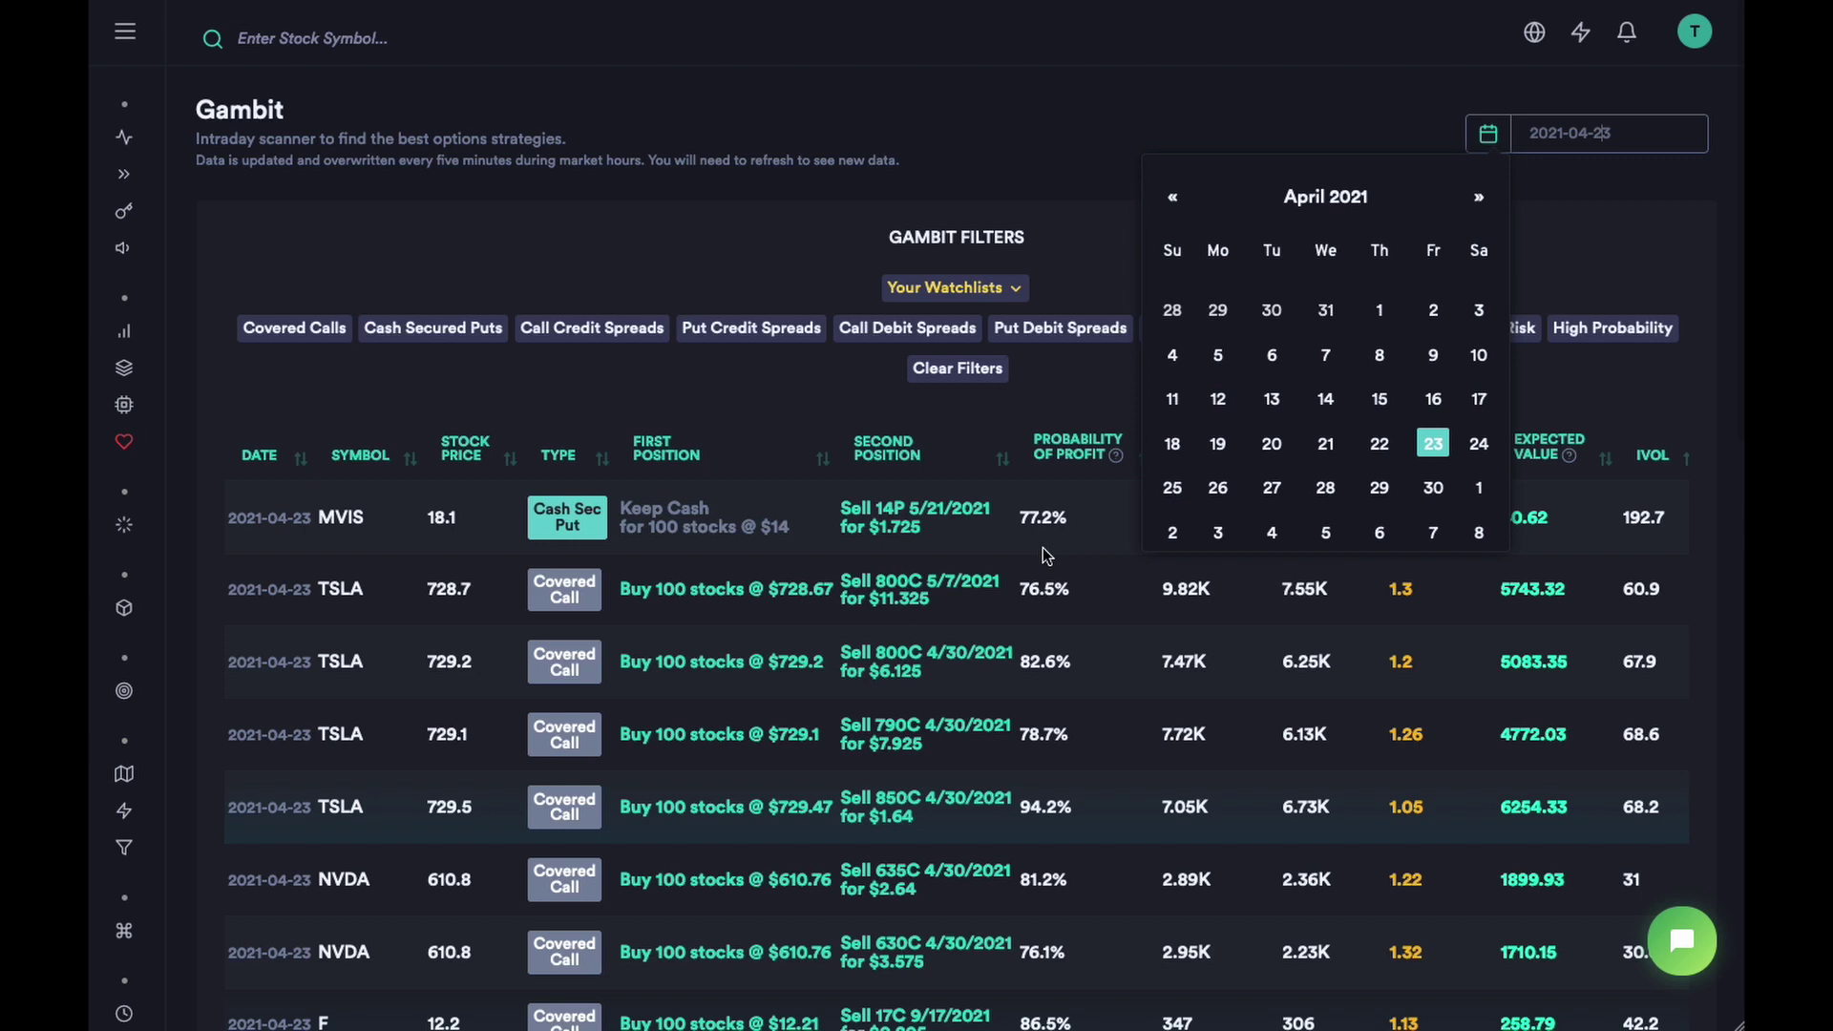
{"action": "left_click", "coordinate": [328, 510]}
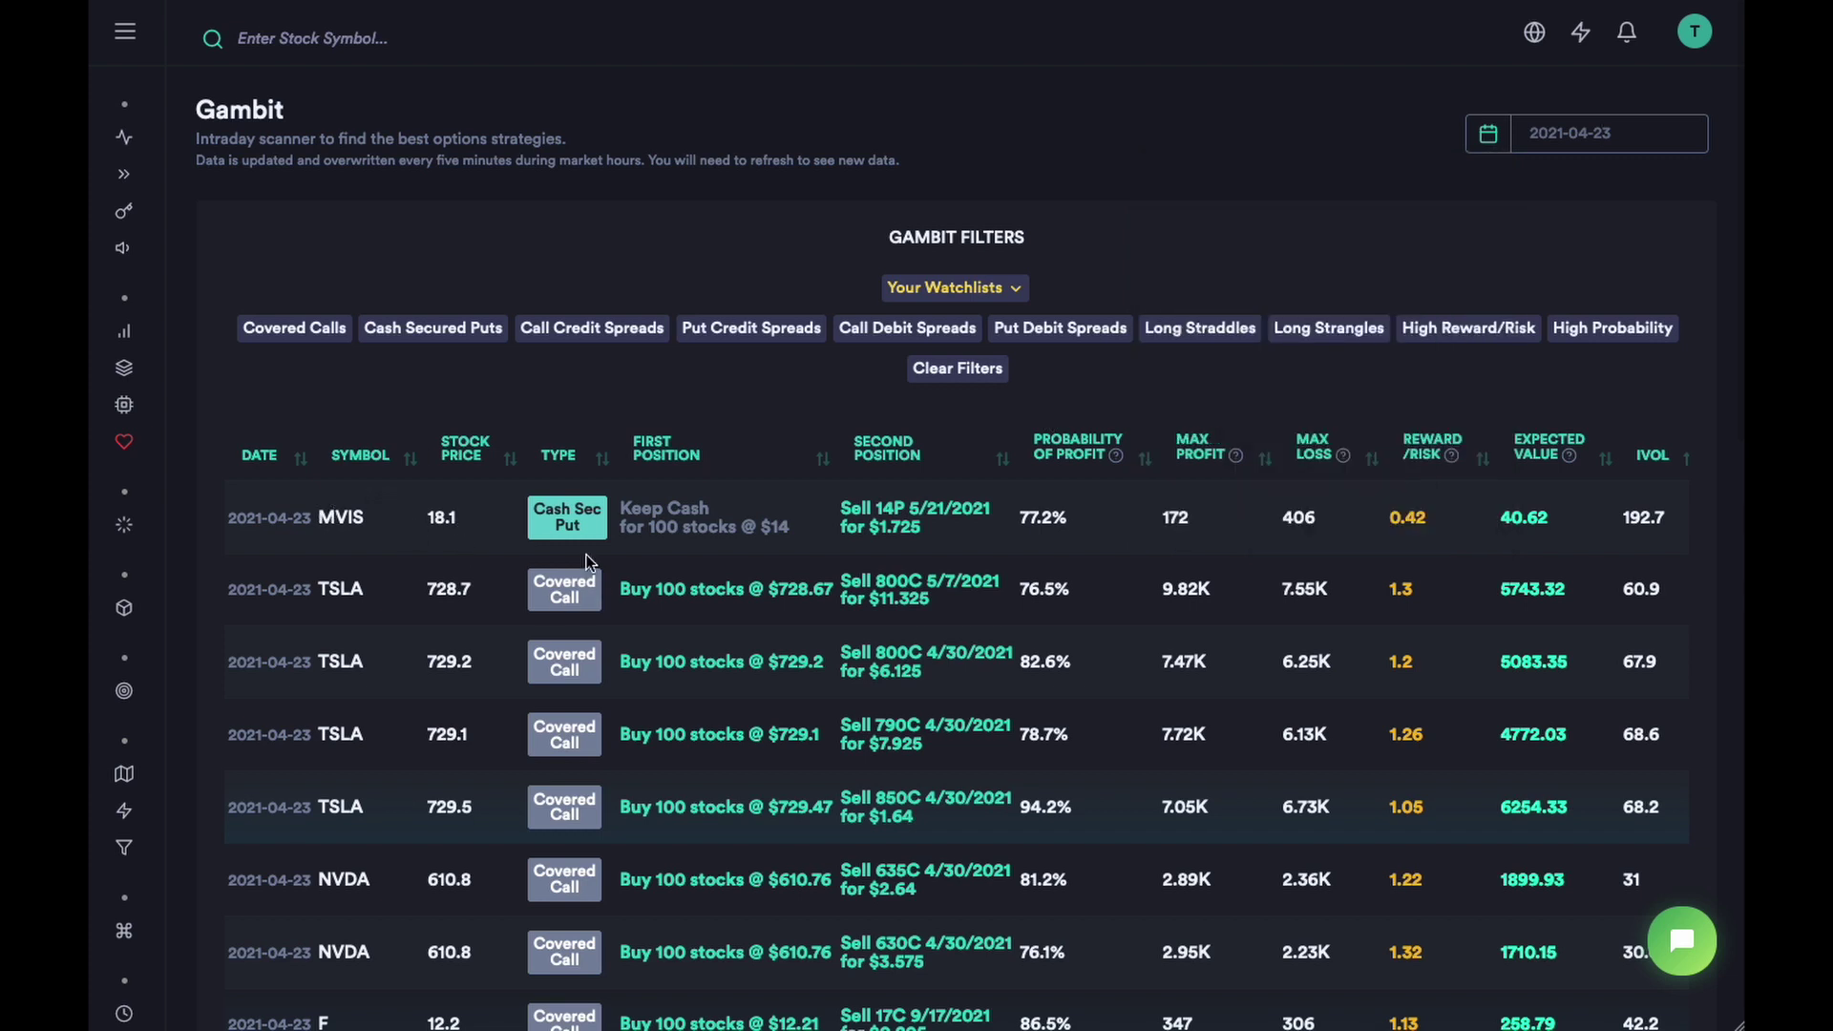
{"action": "double_click", "coordinate": [334, 515]}
{"action": "left_click", "coordinate": [427, 519]}
{"action": "double_click", "coordinate": [431, 517]}
- Highlight MVIS's Keep Cash position, its $14 strike and the 1.725 premium
{"action": "left_click_drag", "start_coordinate": [621, 506], "coordinate": [790, 531]}
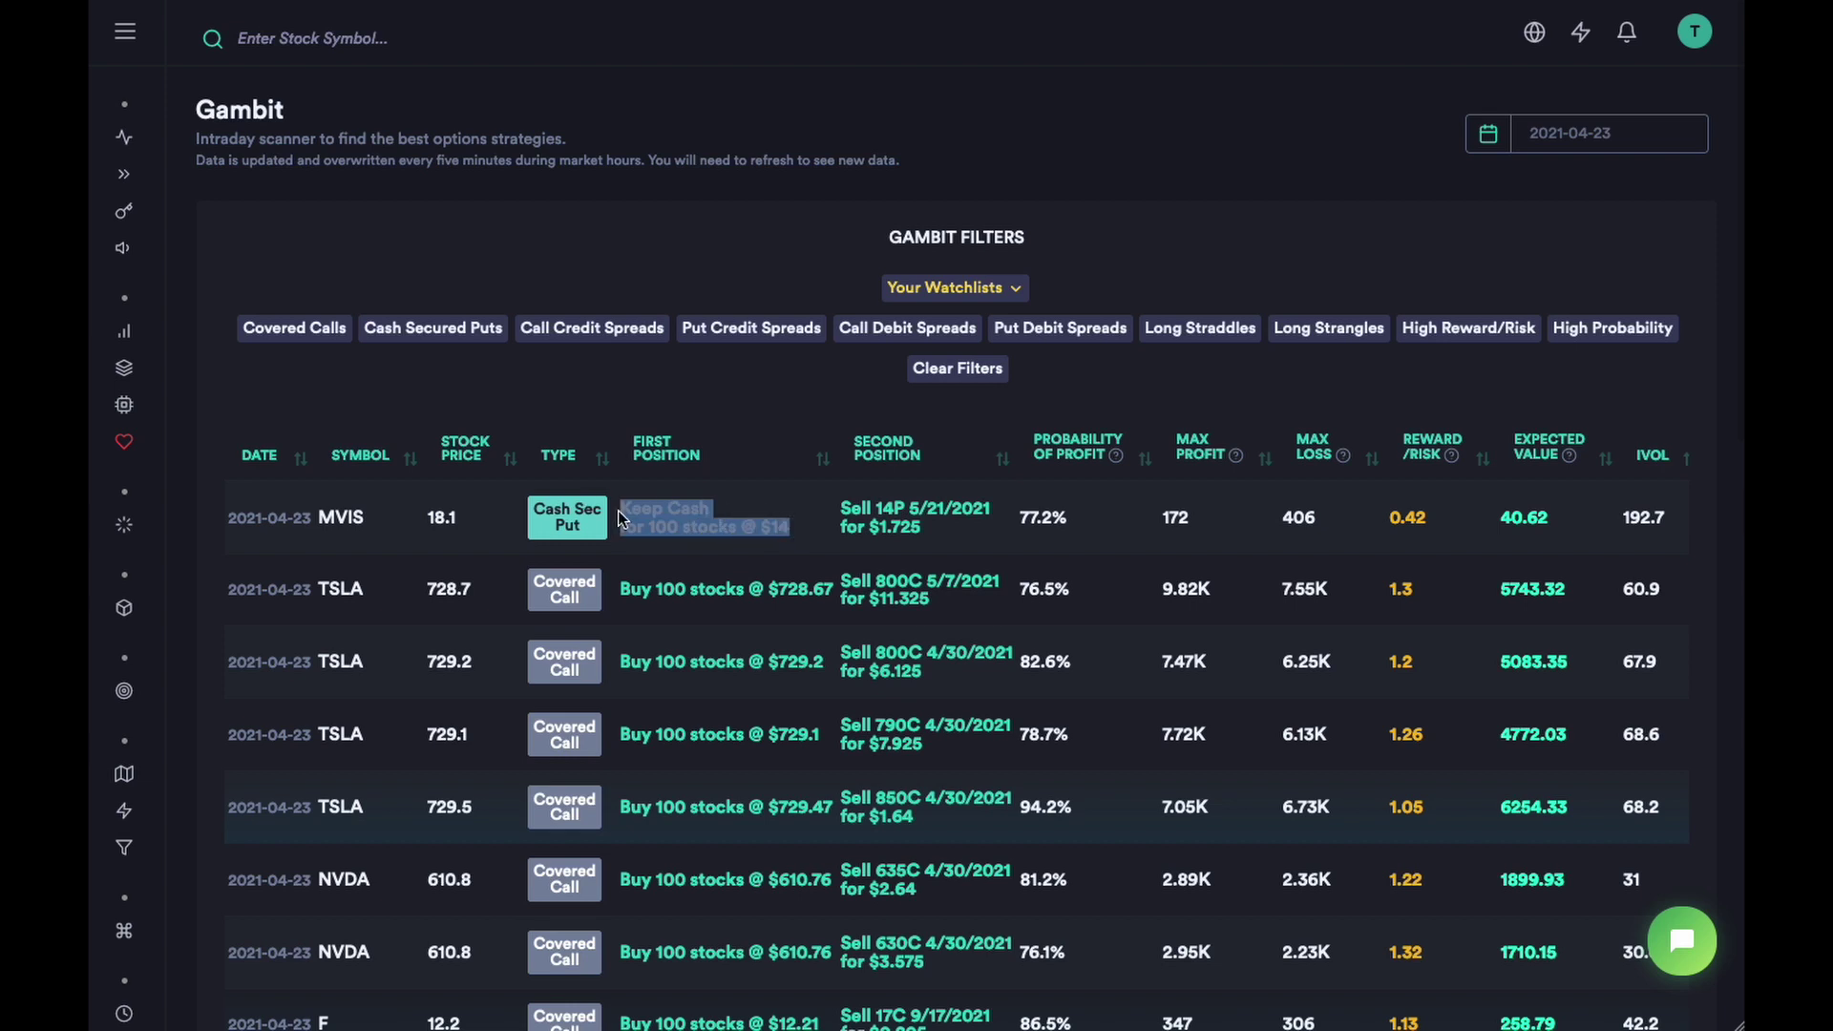
{"action": "left_click", "coordinate": [620, 512]}
{"action": "double_click", "coordinate": [772, 531]}
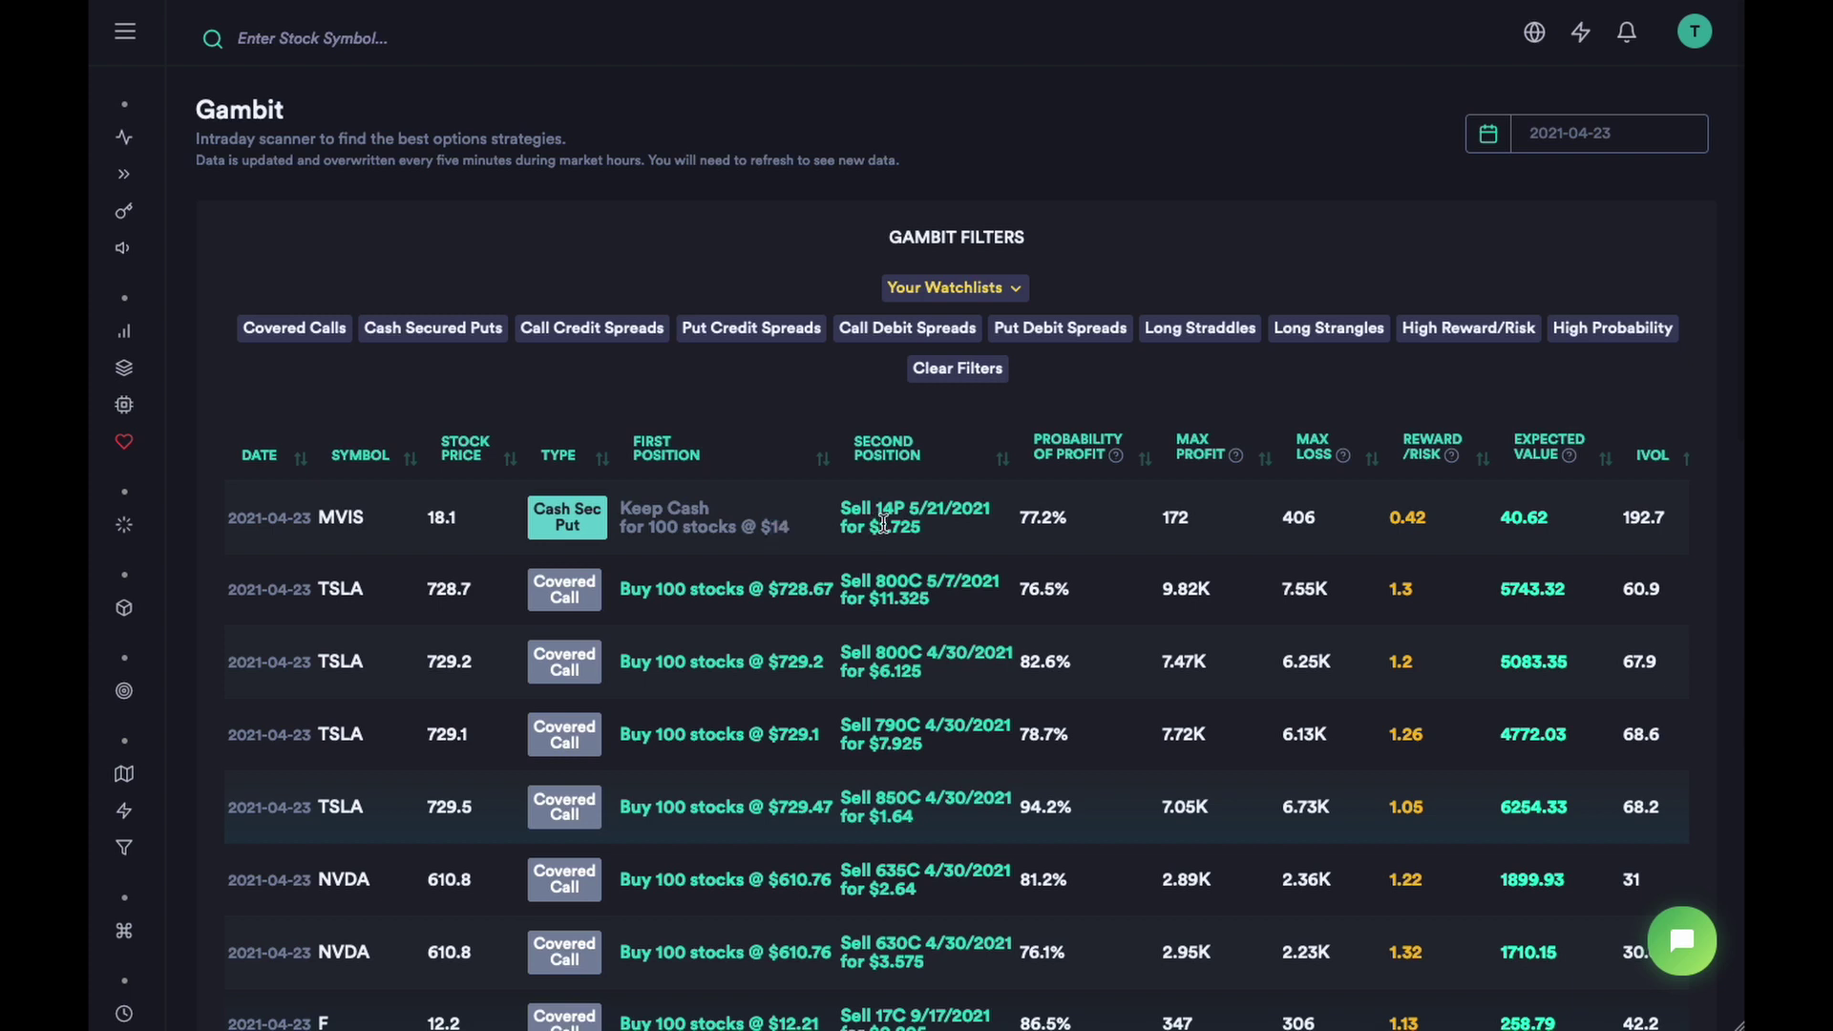
{"action": "double_click", "coordinate": [880, 523]}
{"action": "left_click", "coordinate": [885, 521]}
{"action": "left_click", "coordinate": [1181, 519]}
- Scroll through the strategy table to review the remaining entries
{"action": "mouse_move", "coordinate": [1344, 458]}
{"action": "scroll", "coordinate": [689, 605], "scroll_direction": "down", "scroll_amount": 3}
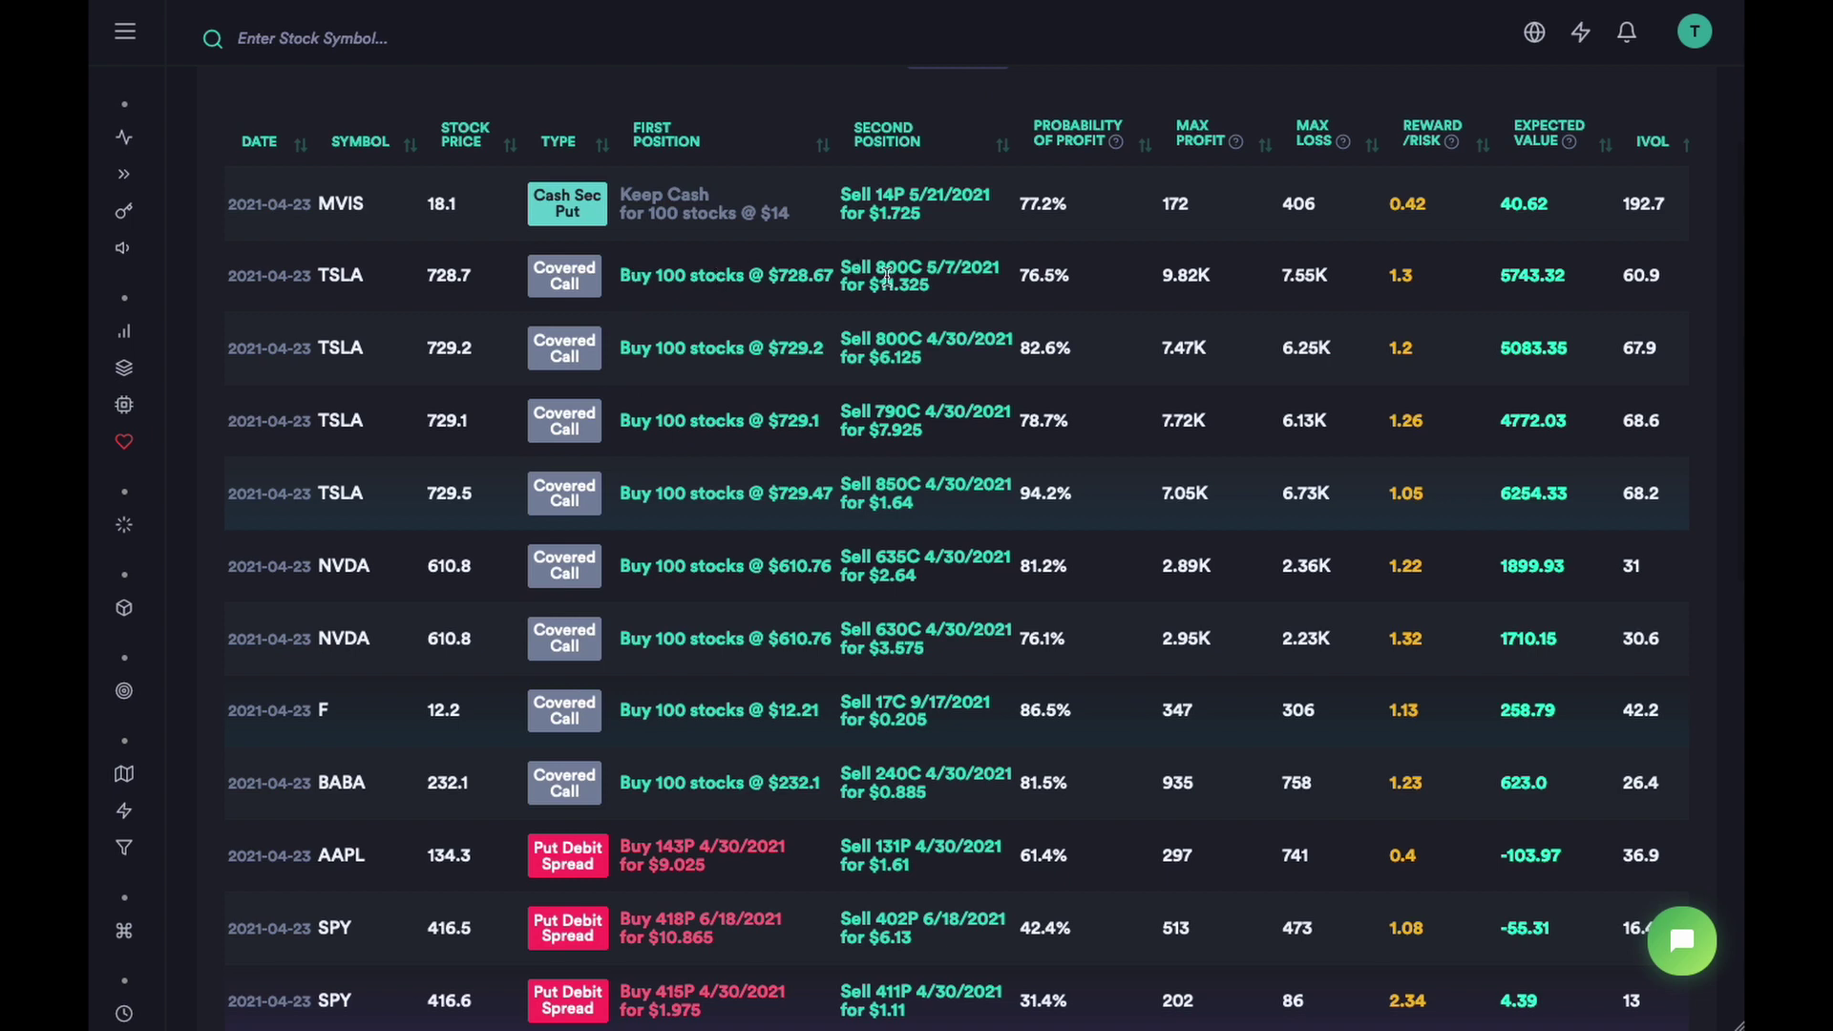
{"action": "scroll", "coordinate": [616, 614], "scroll_direction": "down", "scroll_amount": 1}
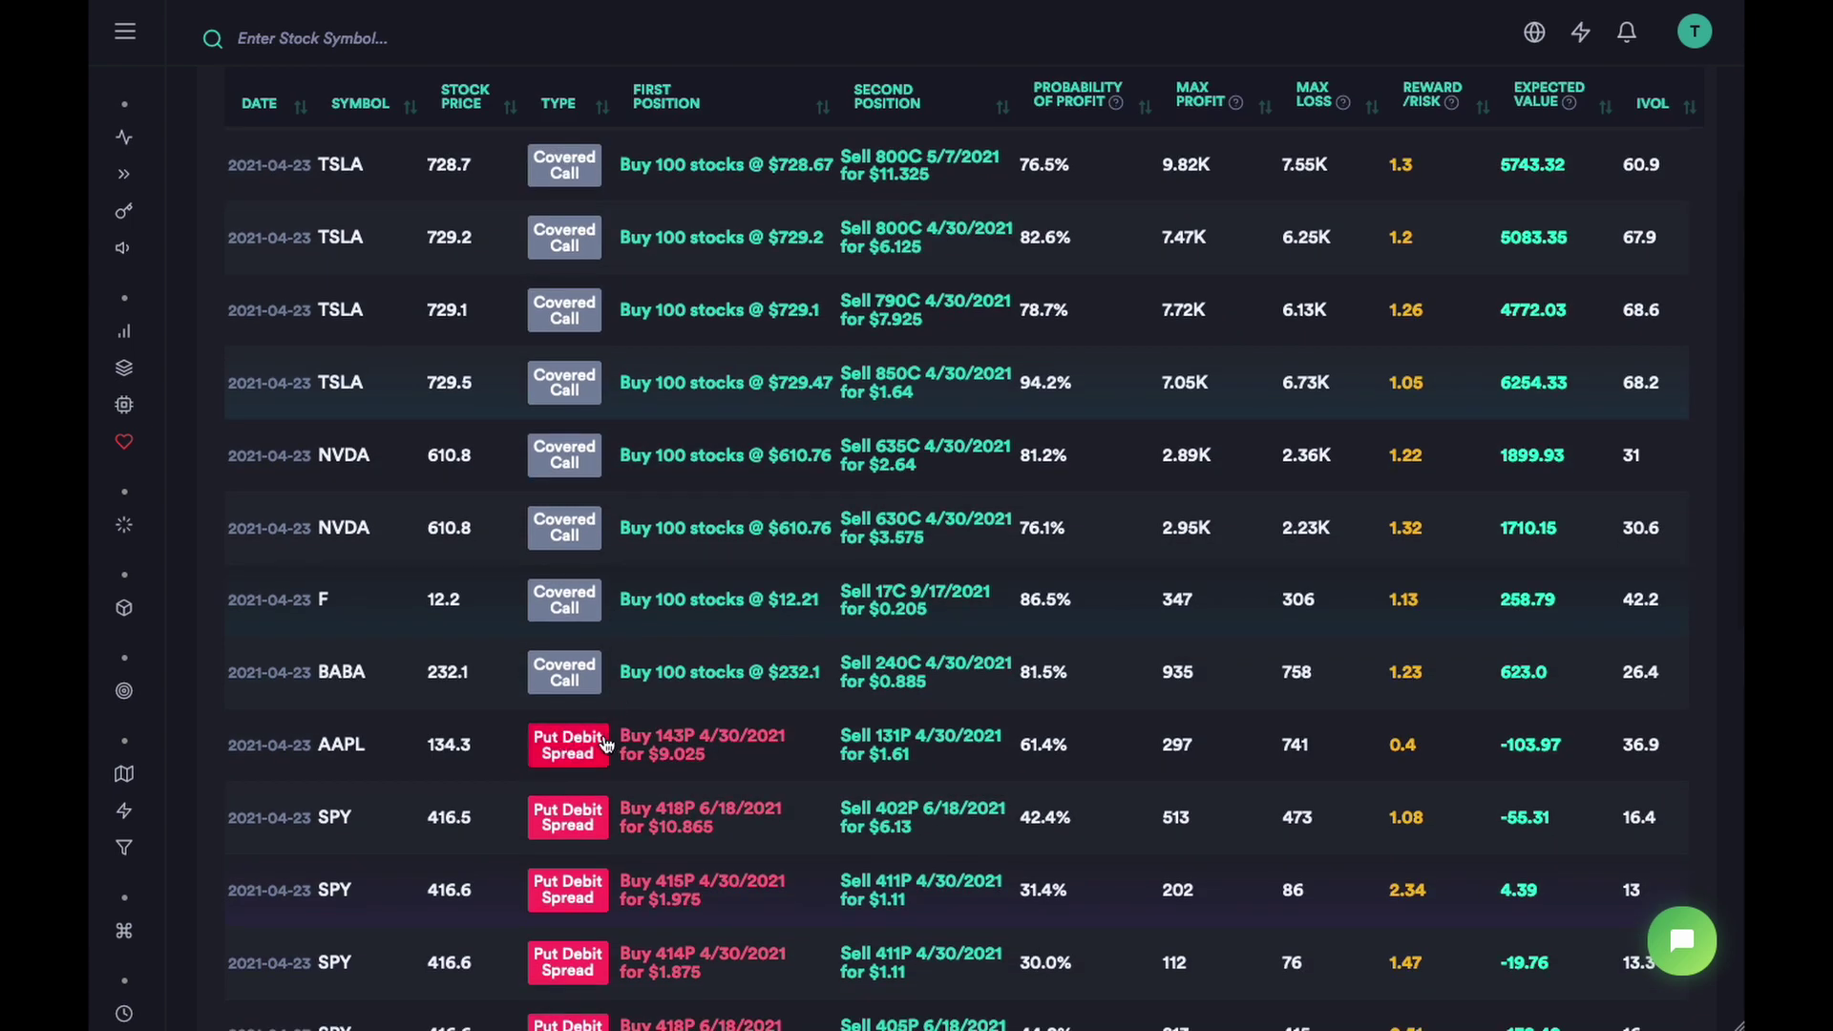
{"action": "scroll", "coordinate": [607, 744], "scroll_direction": "down", "scroll_amount": 8}
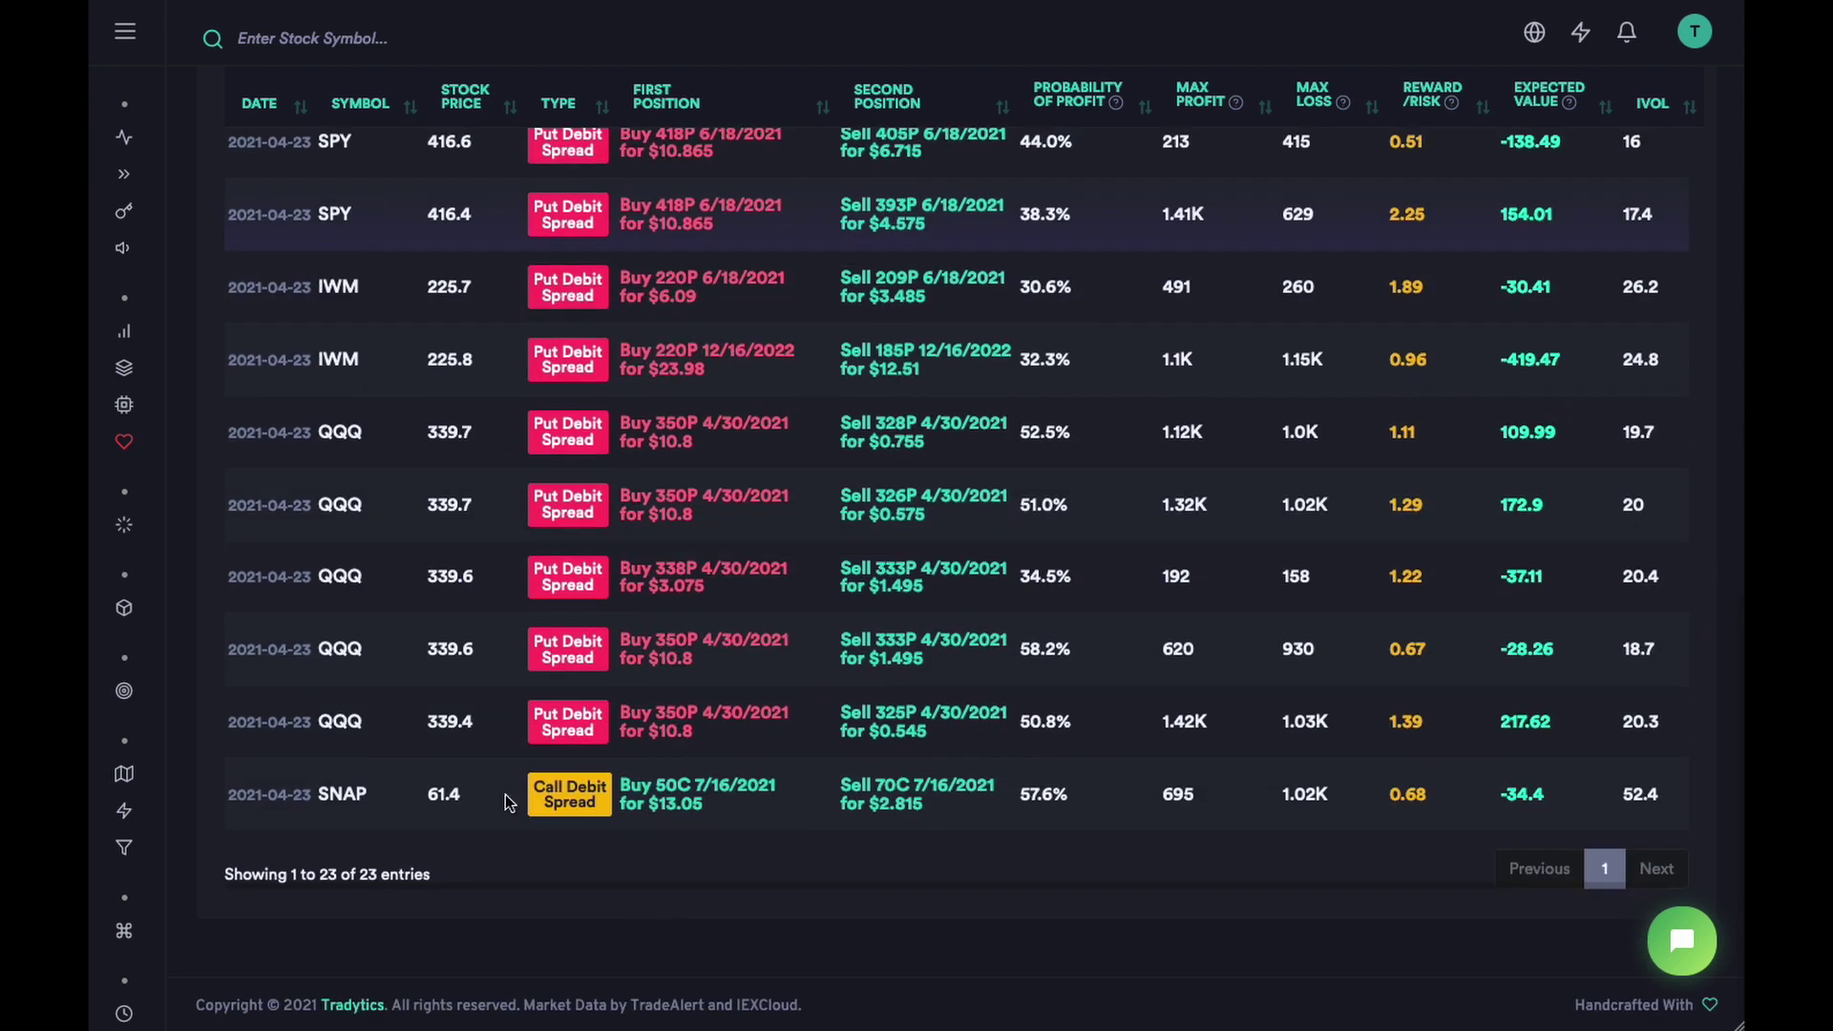
{"action": "scroll", "coordinate": [754, 716], "scroll_direction": "up", "scroll_amount": 10}
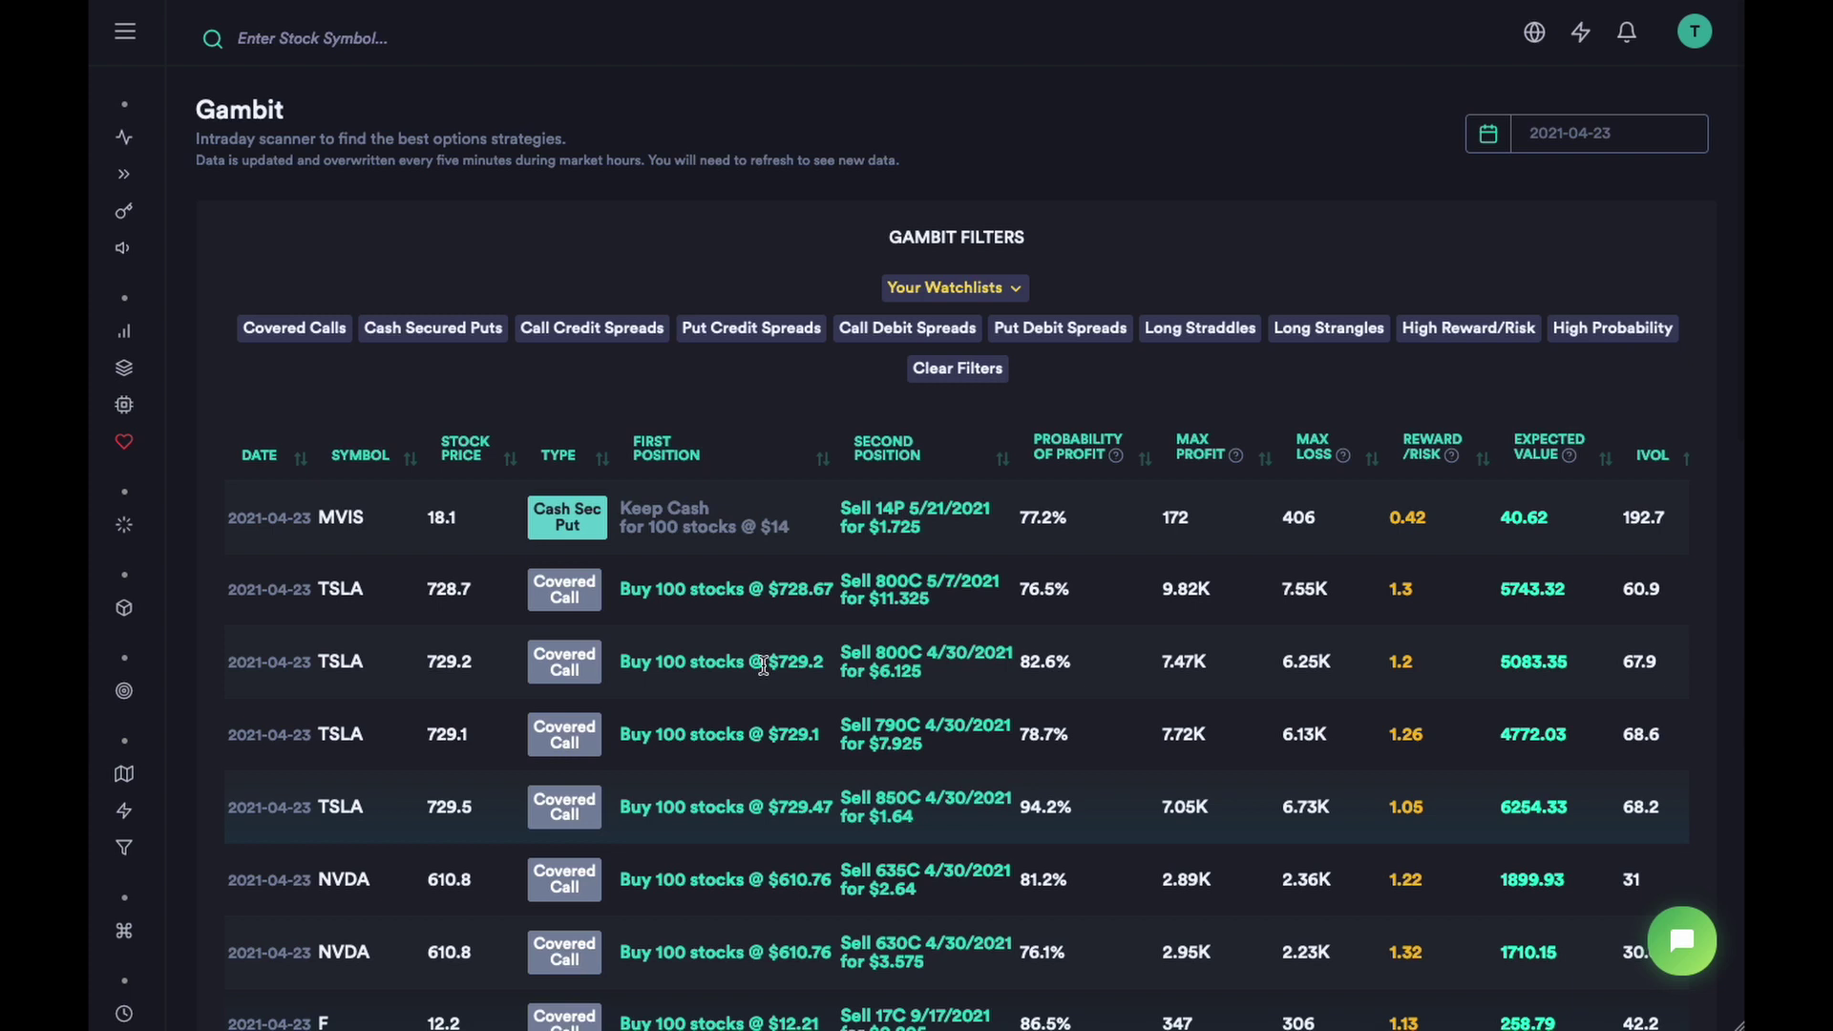
{"action": "scroll", "coordinate": [660, 779], "scroll_direction": "down", "scroll_amount": 14}
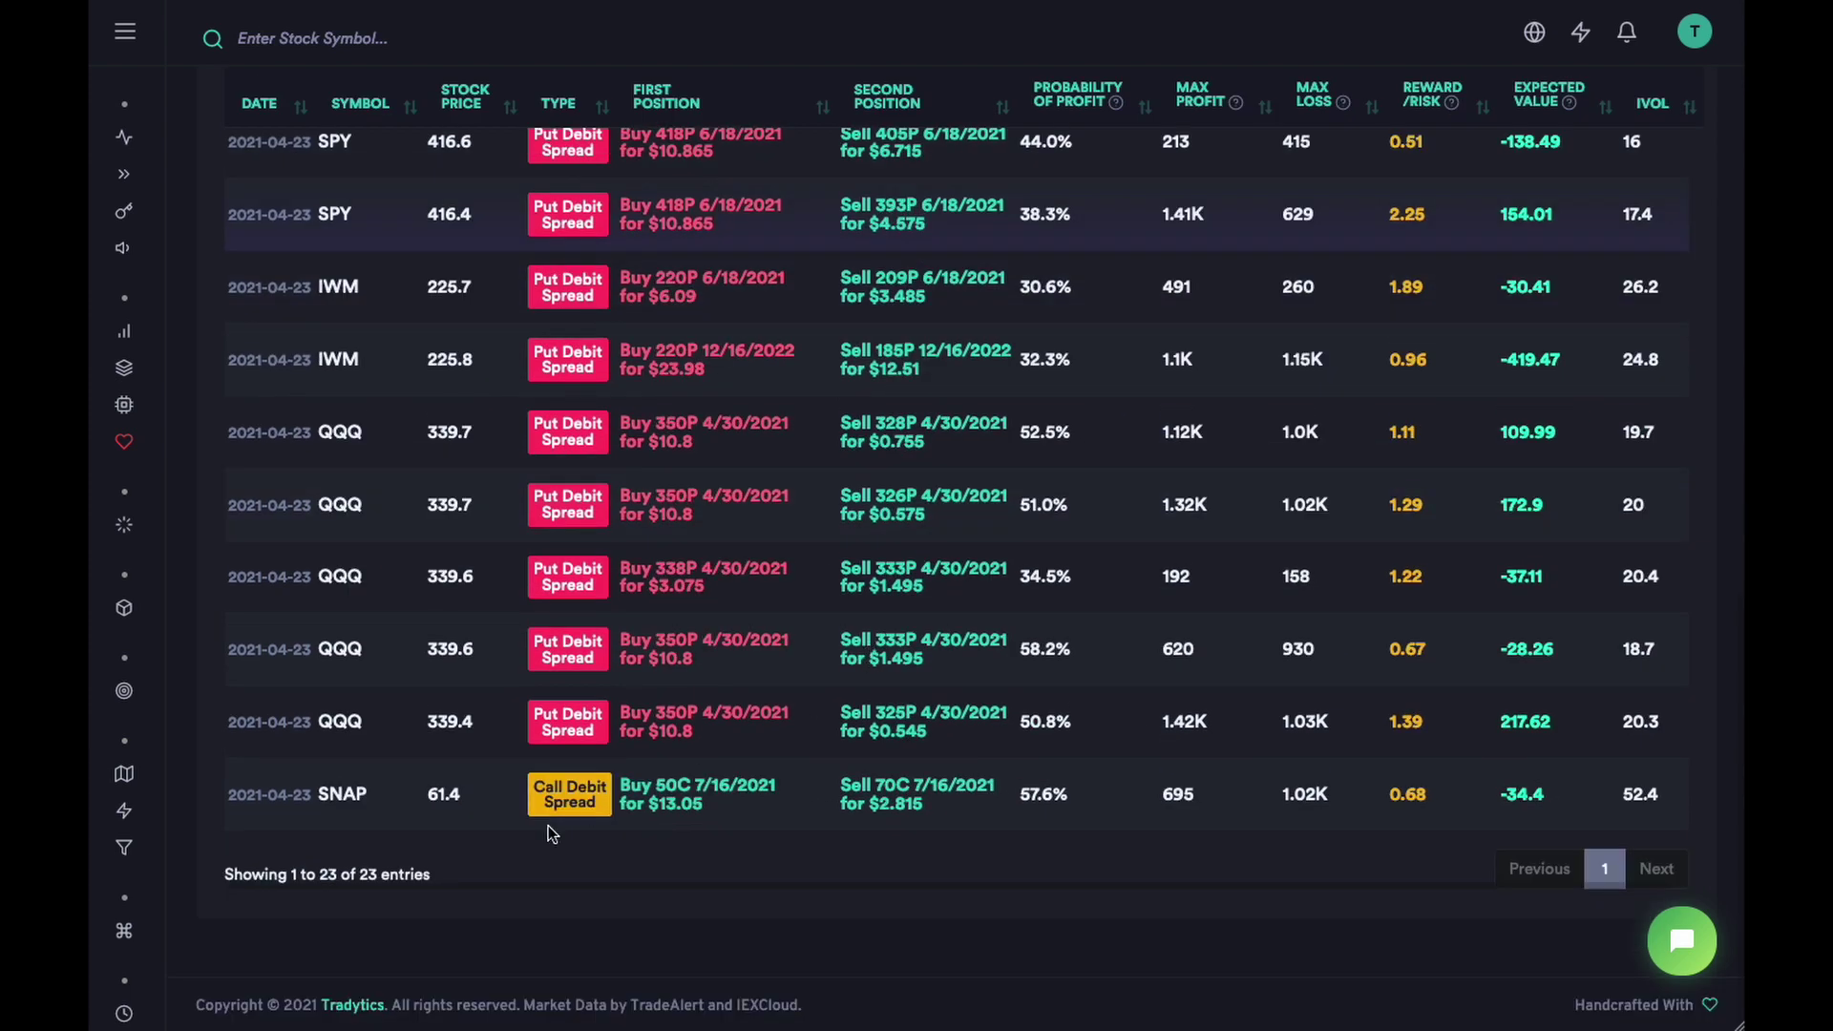
{"action": "scroll", "coordinate": [560, 833], "scroll_direction": "up", "scroll_amount": 5}
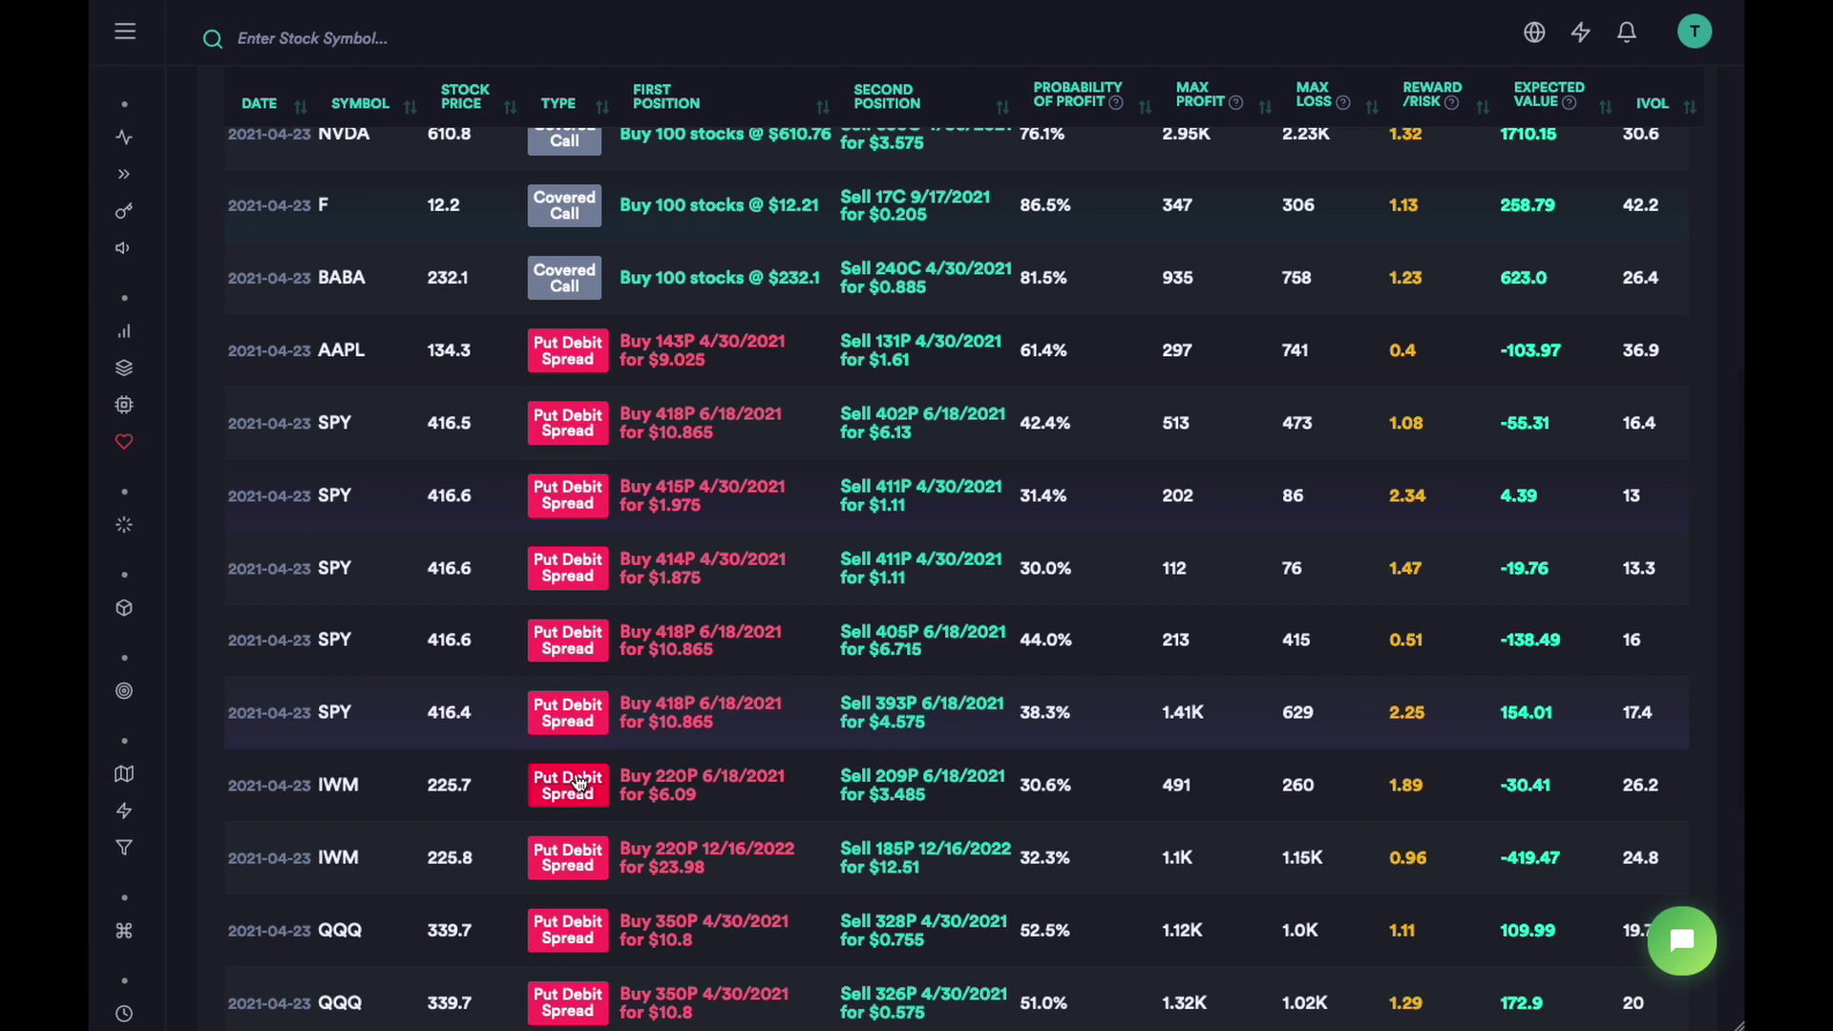
{"action": "scroll", "coordinate": [699, 677], "scroll_direction": "up", "scroll_amount": 5}
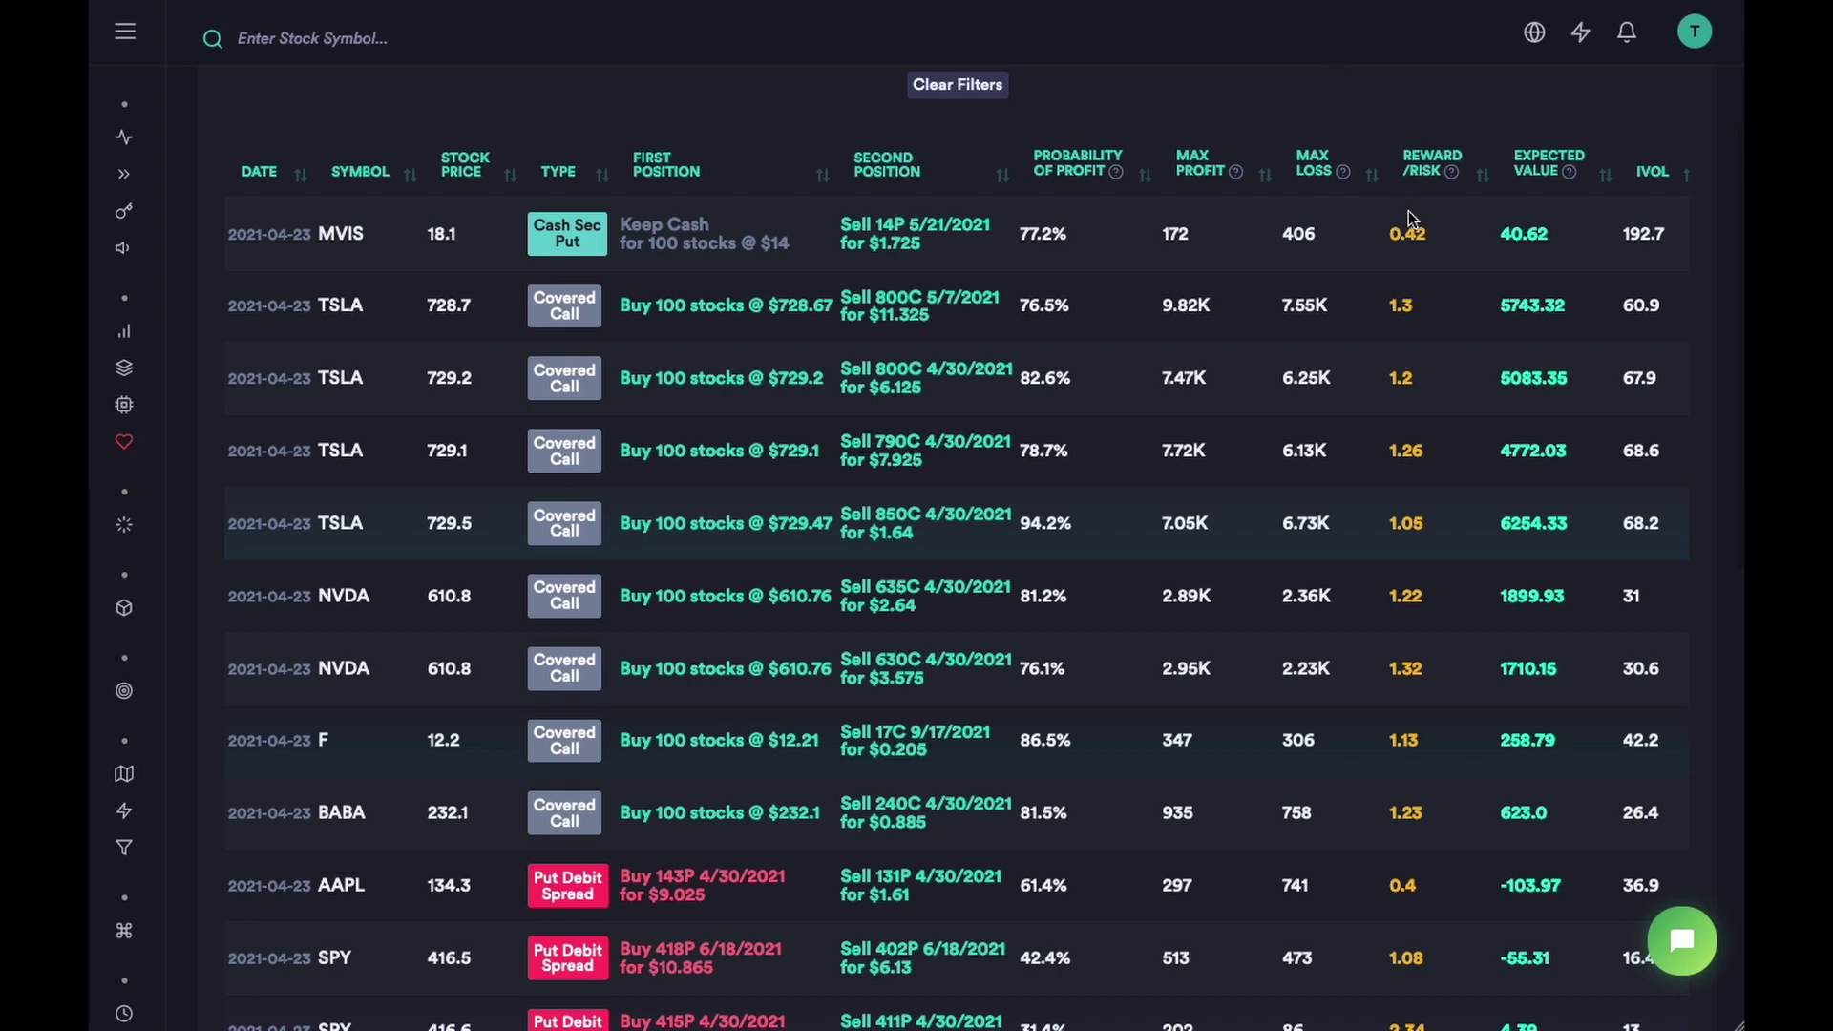
- Sort by reward/risk descending and highlight the 50.8% probability of profit and 1.39 reward/risk
{"action": "left_click", "coordinate": [1429, 173]}
{"action": "left_click", "coordinate": [1408, 176]}
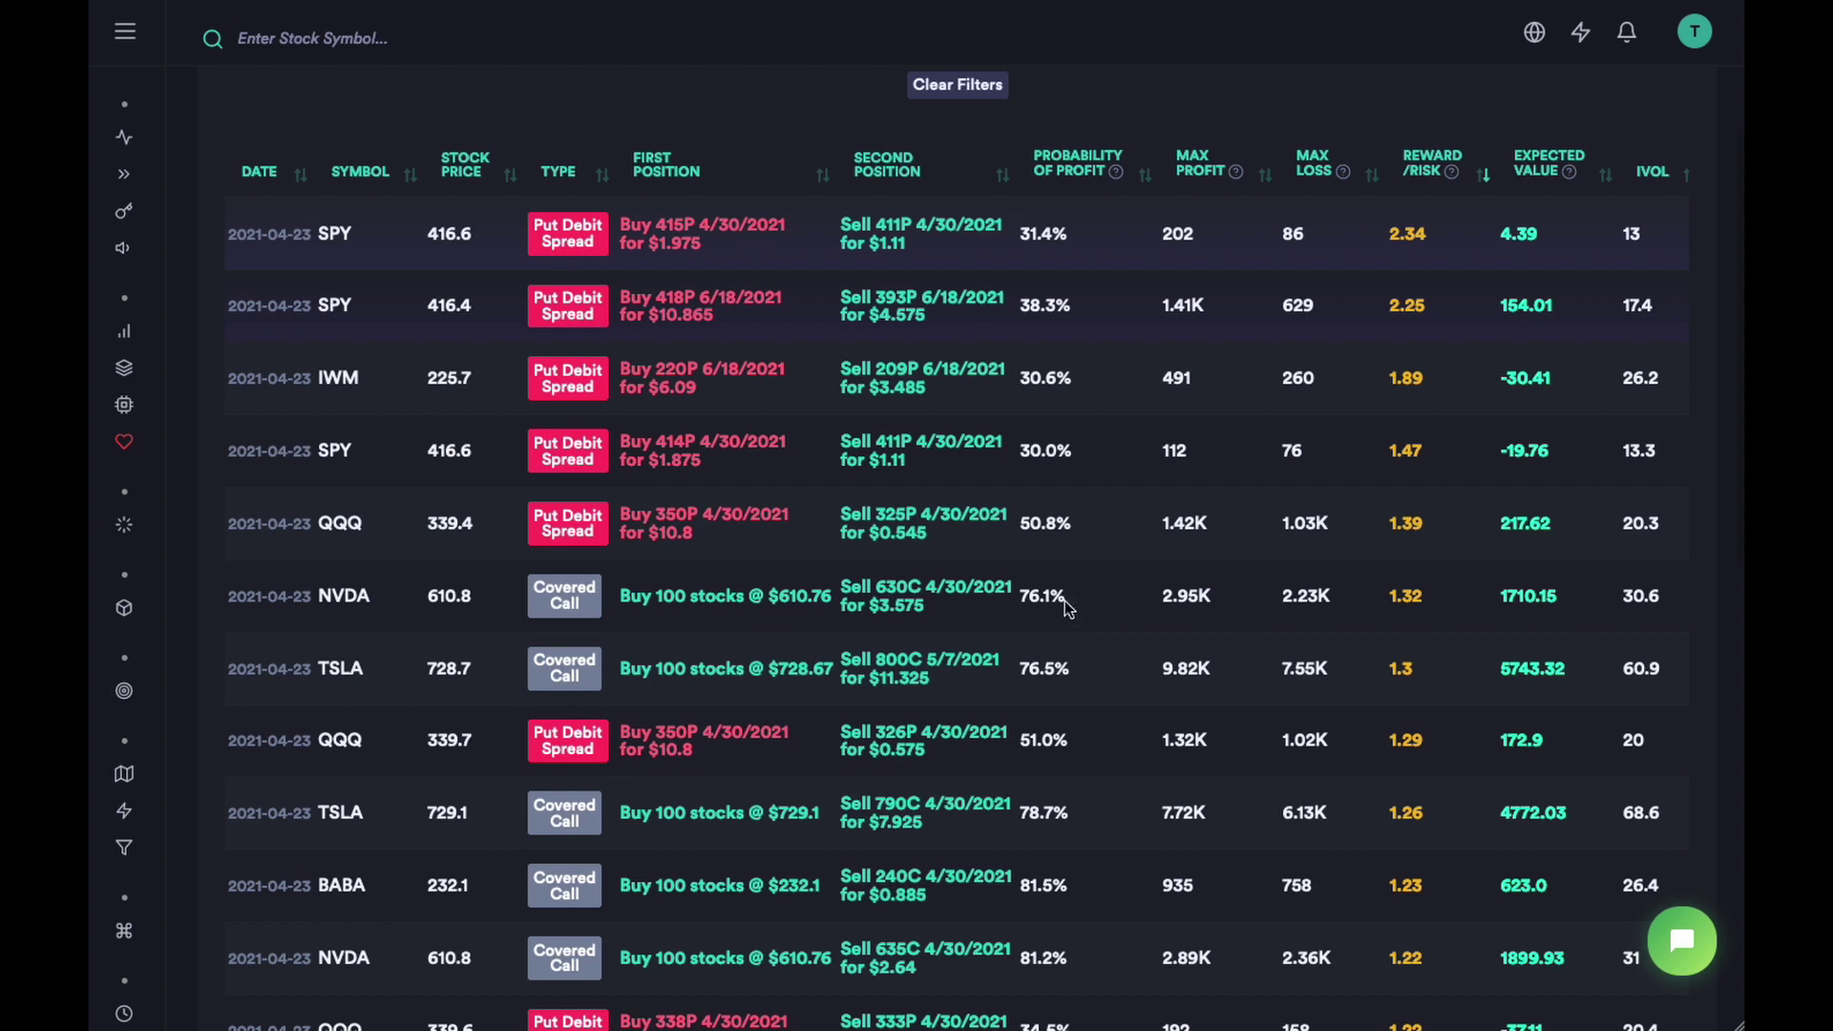
{"action": "left_click_drag", "start_coordinate": [1017, 523], "coordinate": [1066, 523]}
{"action": "left_click_drag", "start_coordinate": [1389, 523], "coordinate": [1424, 523]}
- Highlight expected values 4.39, 154.01 and -30.41, plus IWM's 1.89 reward/risk
{"action": "left_click_drag", "start_coordinate": [1497, 229], "coordinate": [1540, 236]}
{"action": "left_click_drag", "start_coordinate": [1503, 312], "coordinate": [1575, 307]}
{"action": "left_click_drag", "start_coordinate": [1500, 384], "coordinate": [1567, 387]}
{"action": "left_click_drag", "start_coordinate": [1382, 380], "coordinate": [1432, 381]}
{"action": "scroll", "coordinate": [1556, 868], "scroll_direction": "down", "scroll_amount": 2}
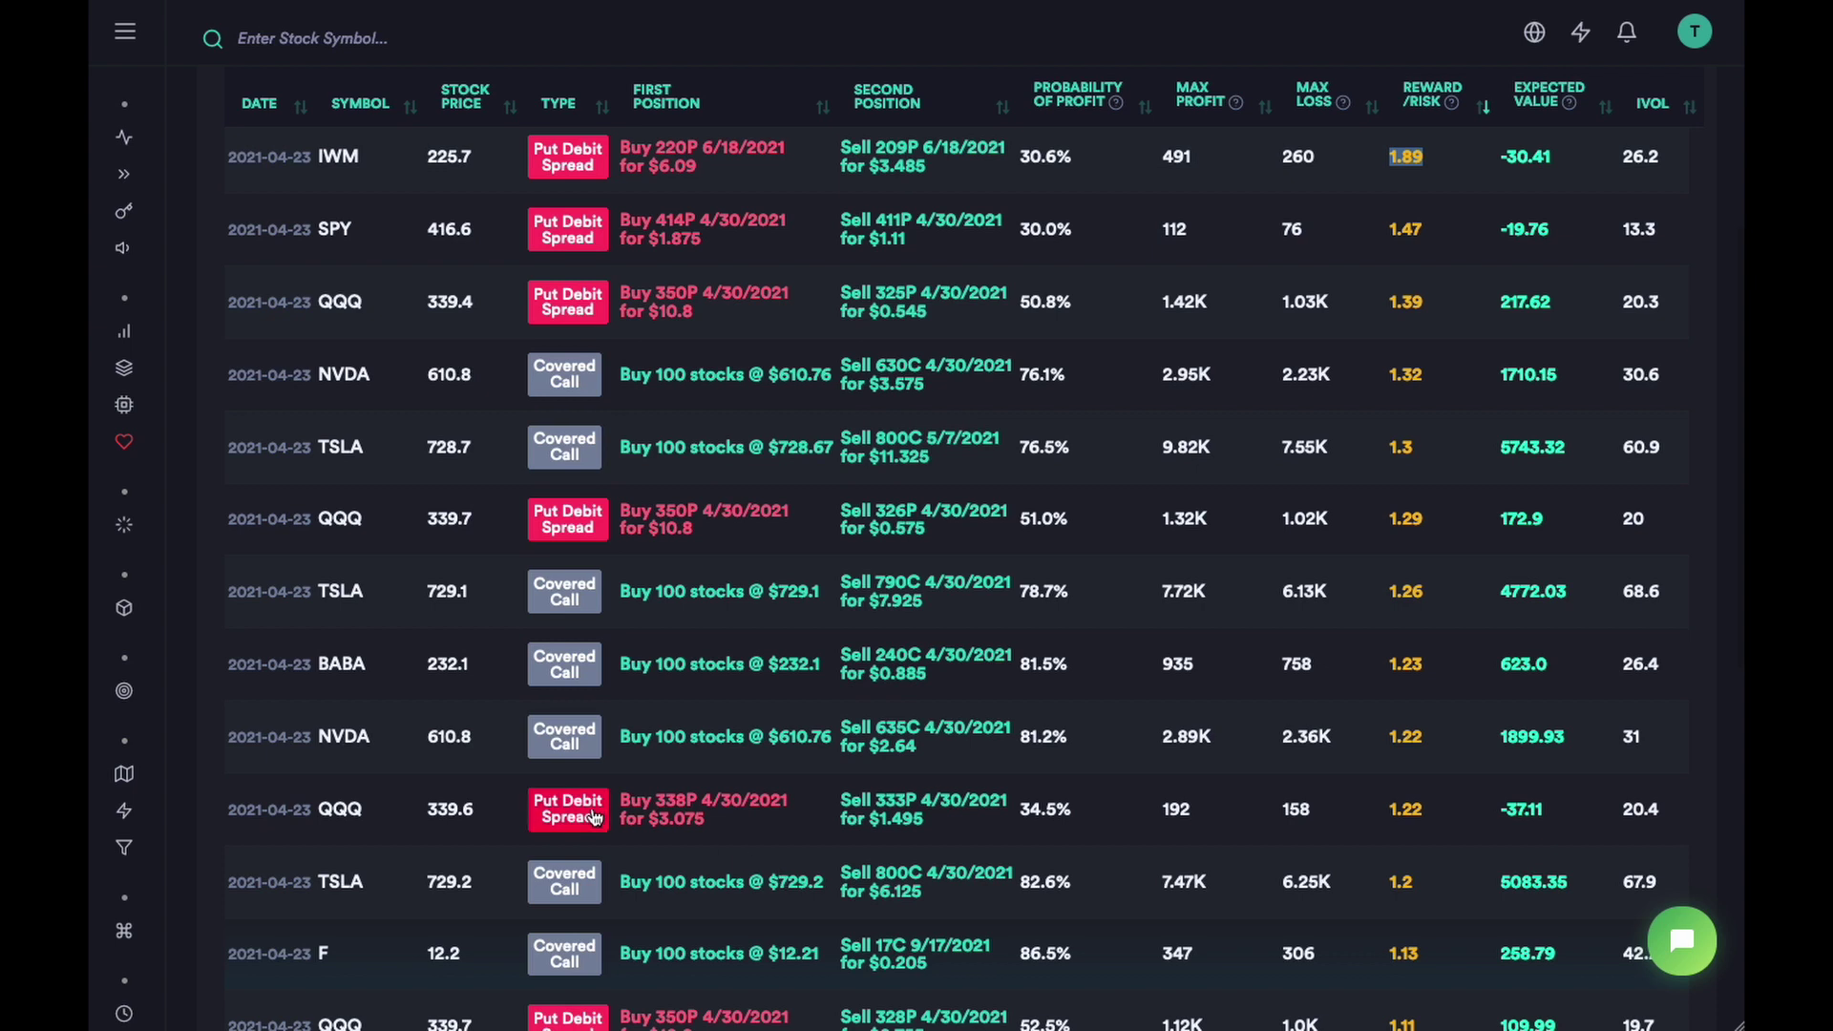
{"action": "scroll", "coordinate": [705, 777], "scroll_direction": "up", "scroll_amount": 3}
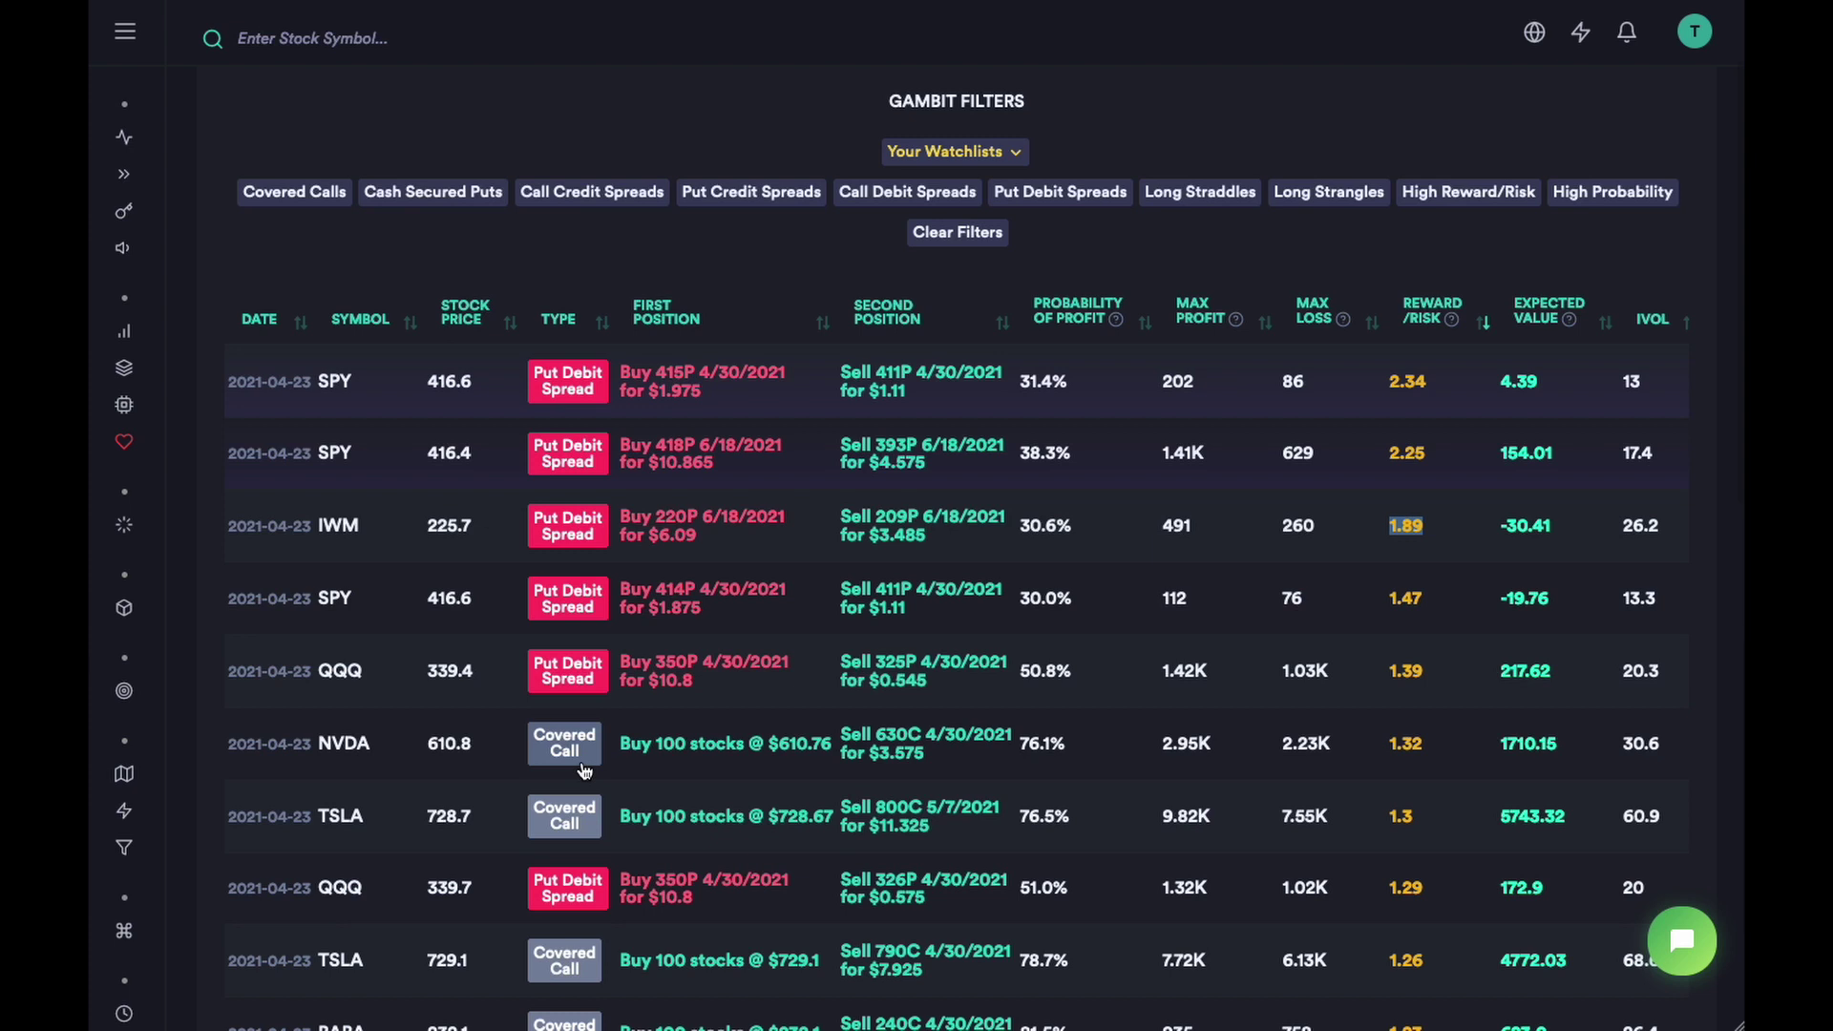
{"action": "scroll", "coordinate": [767, 773], "scroll_direction": "up", "scroll_amount": 2}
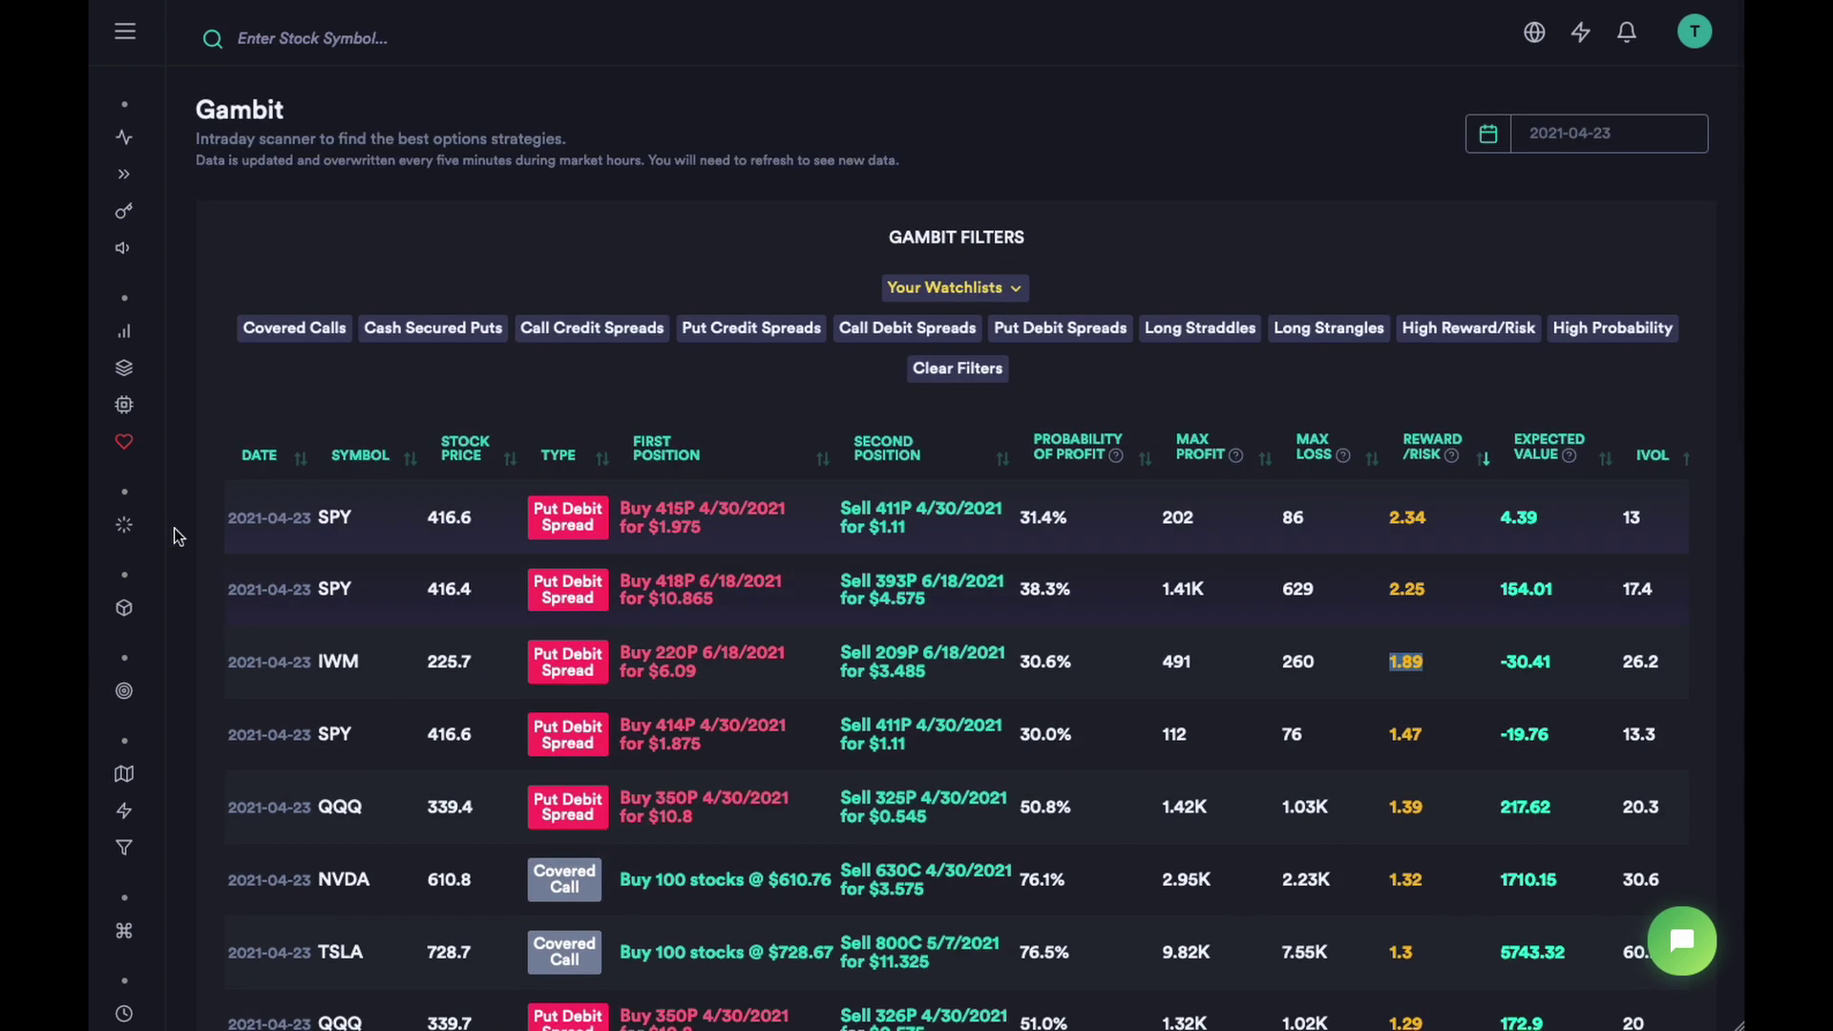
{"action": "left_click", "coordinate": [432, 327]}
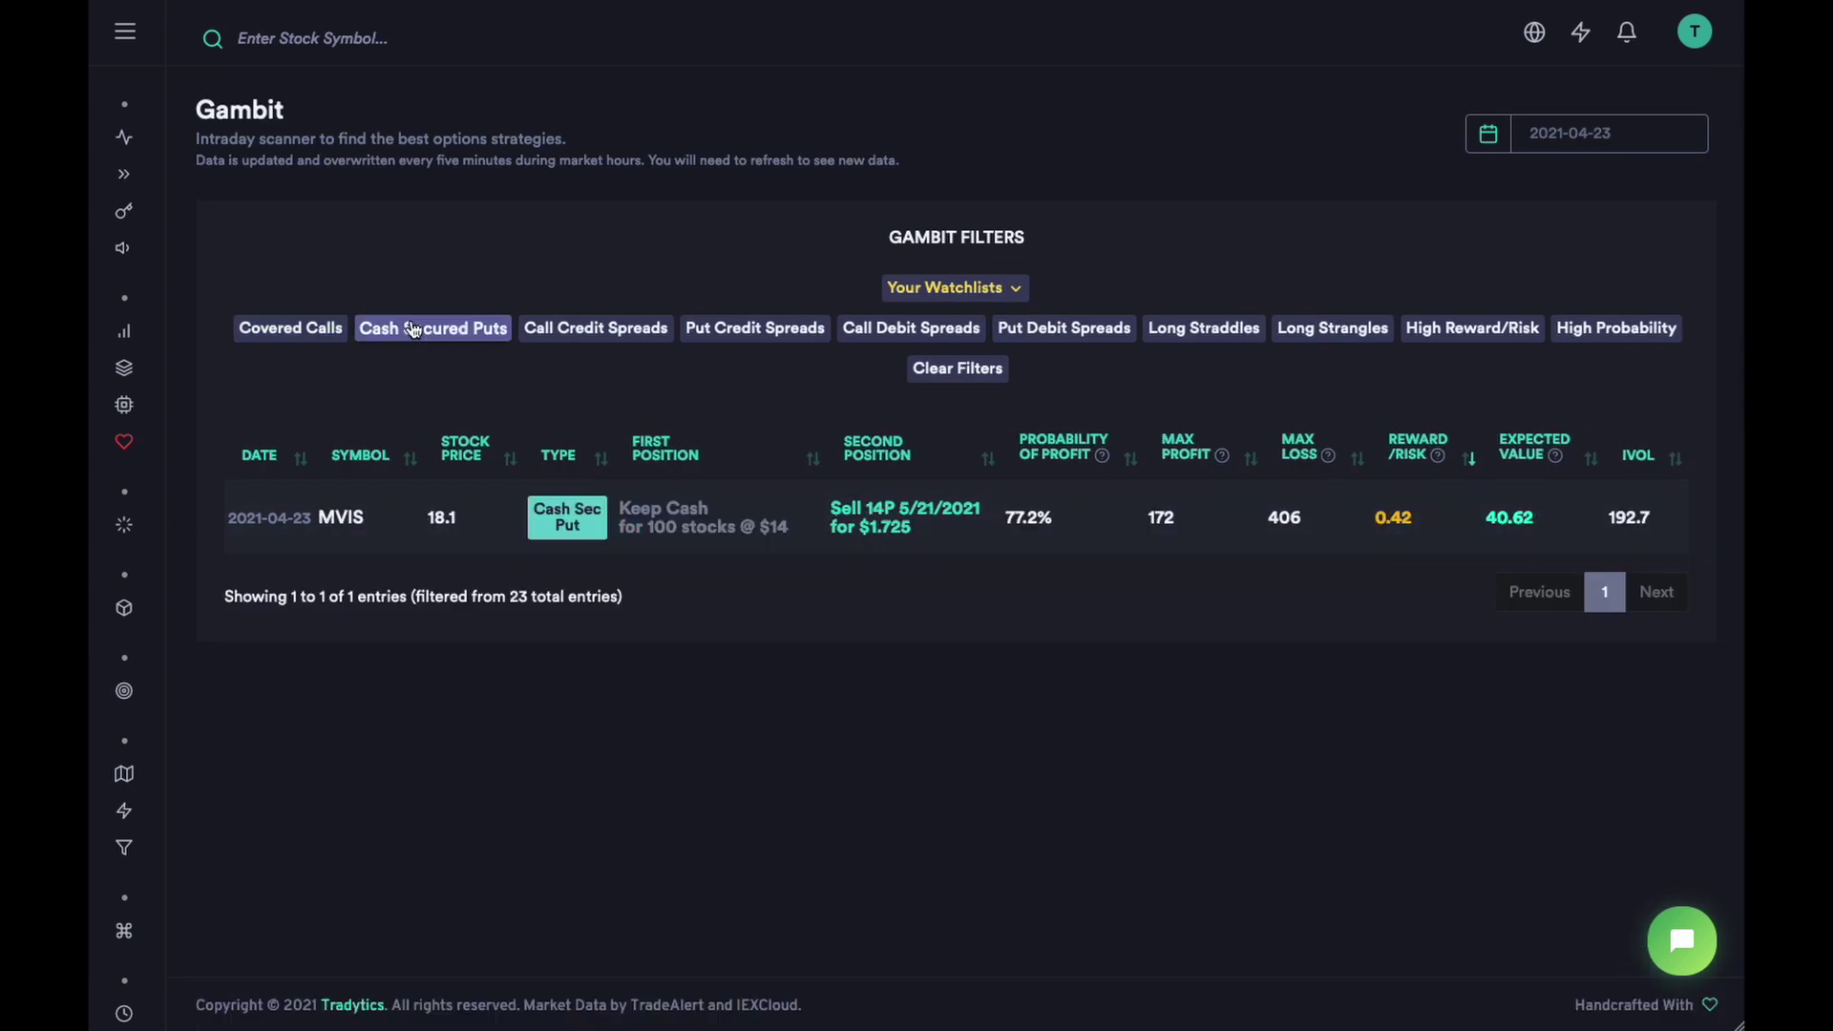
{"action": "left_click", "coordinate": [583, 328]}
{"action": "left_click", "coordinate": [582, 328]}
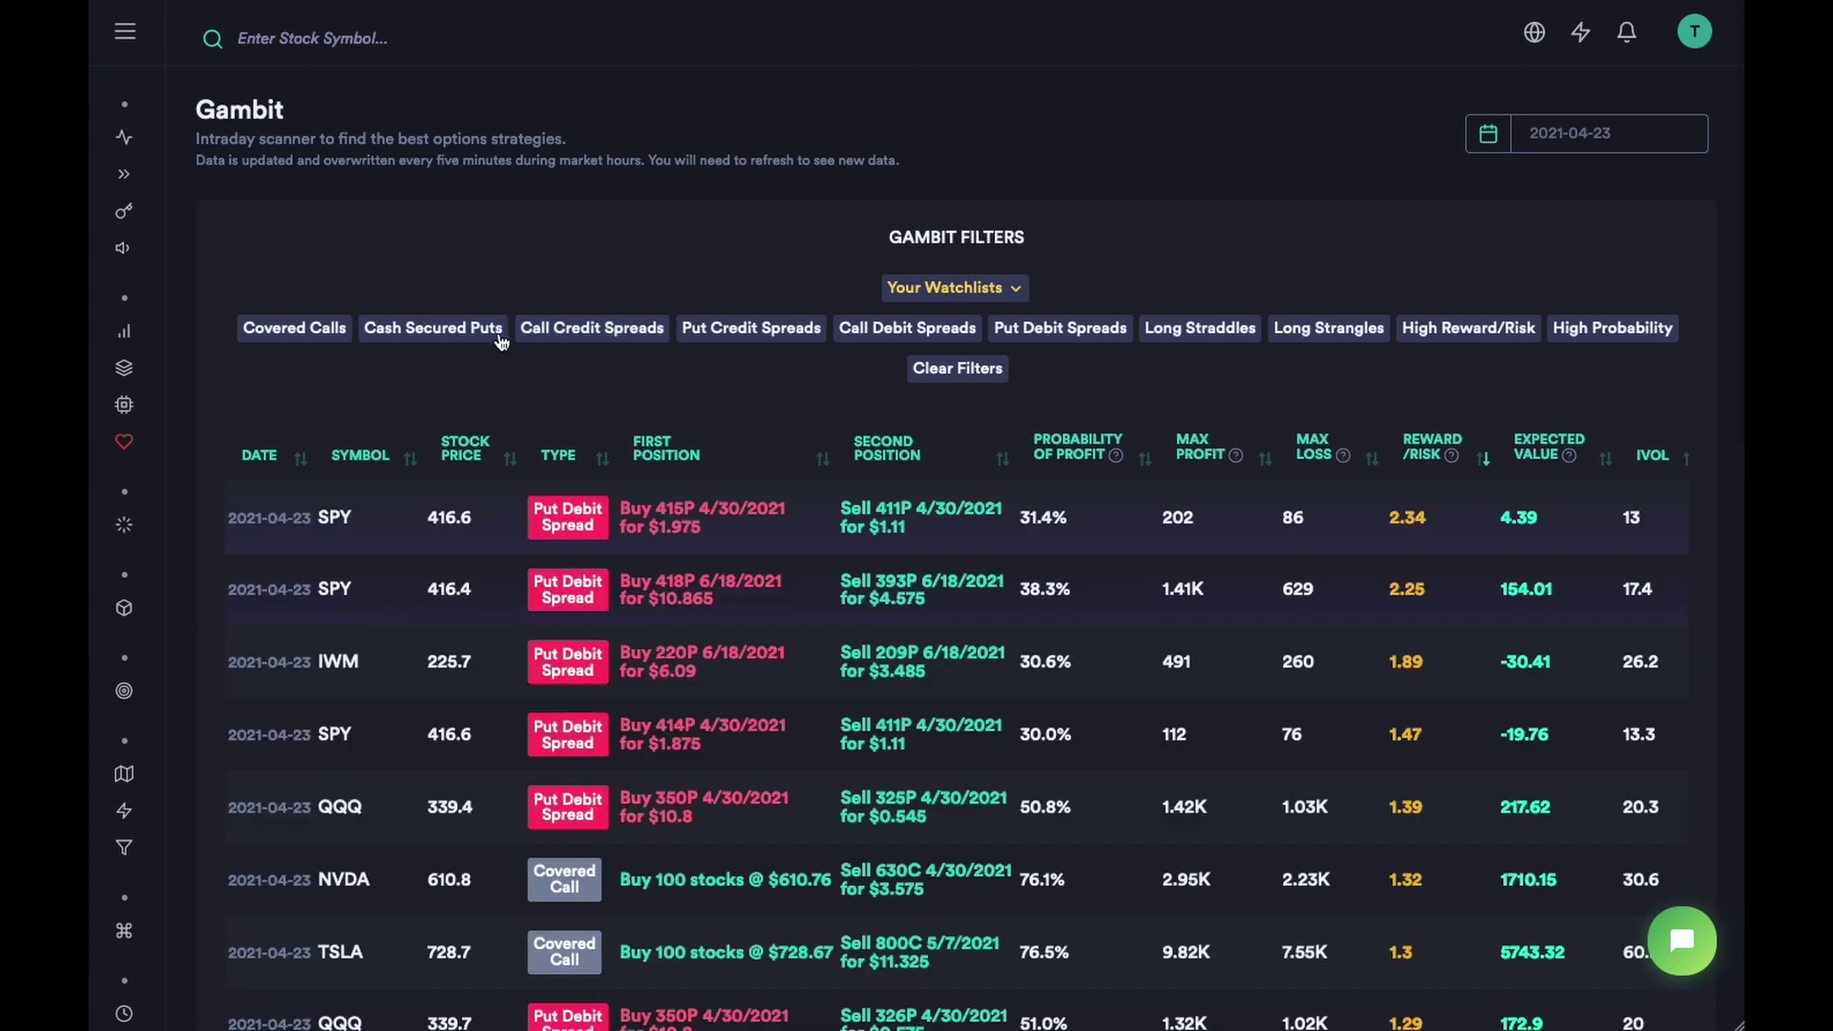
{"action": "left_click", "coordinate": [611, 336]}
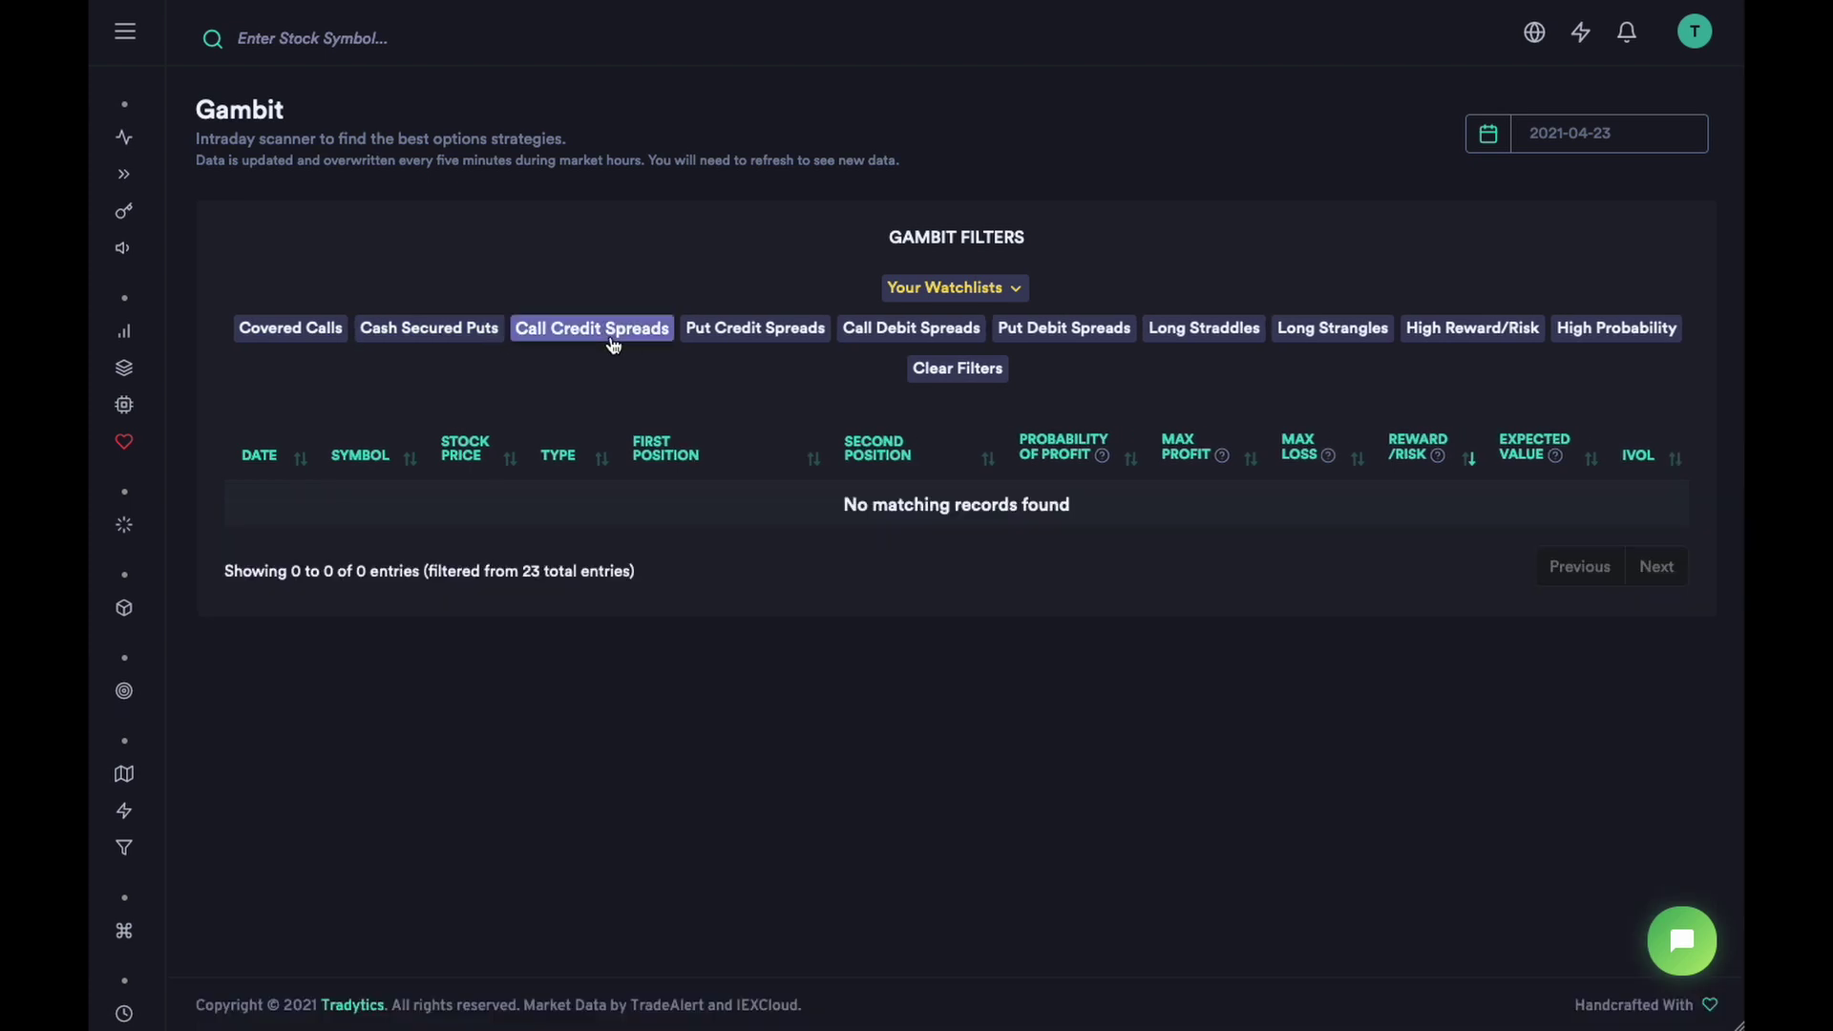
{"action": "left_click", "coordinate": [611, 339]}
{"action": "left_click", "coordinate": [902, 328]}
{"action": "left_click", "coordinate": [902, 329]}
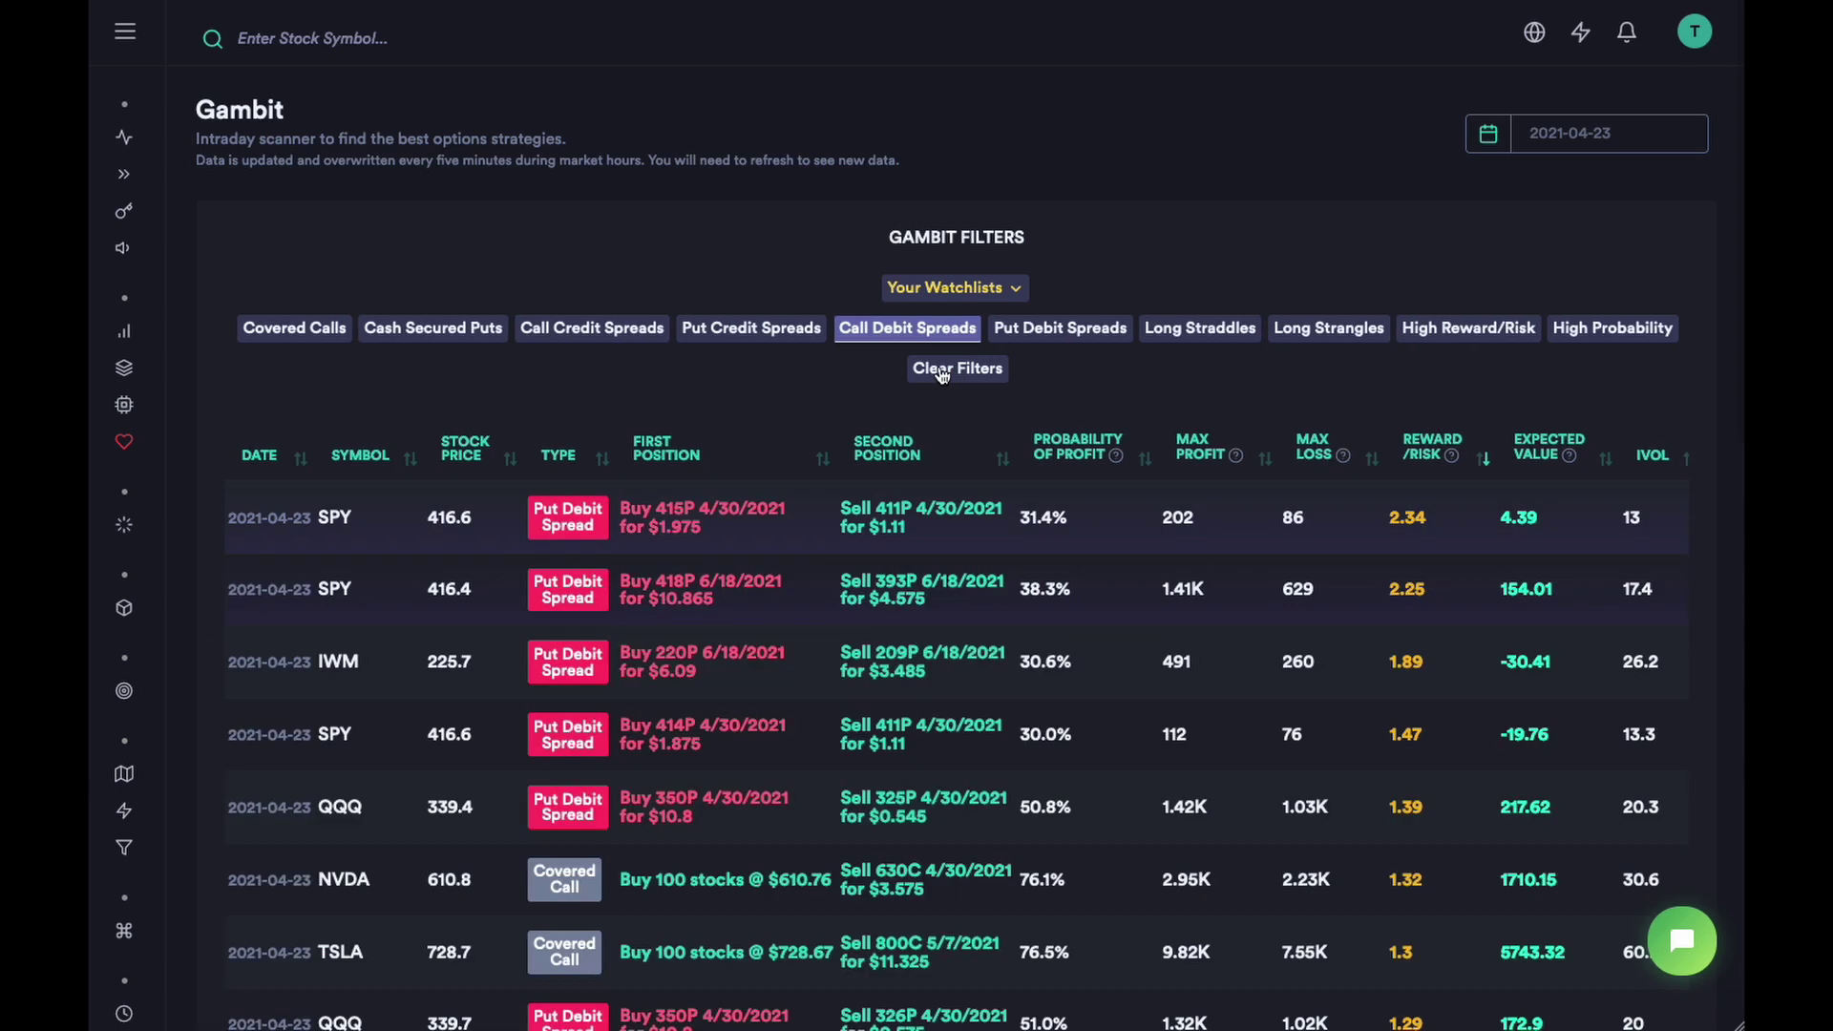
{"action": "left_click", "coordinate": [1629, 128]}
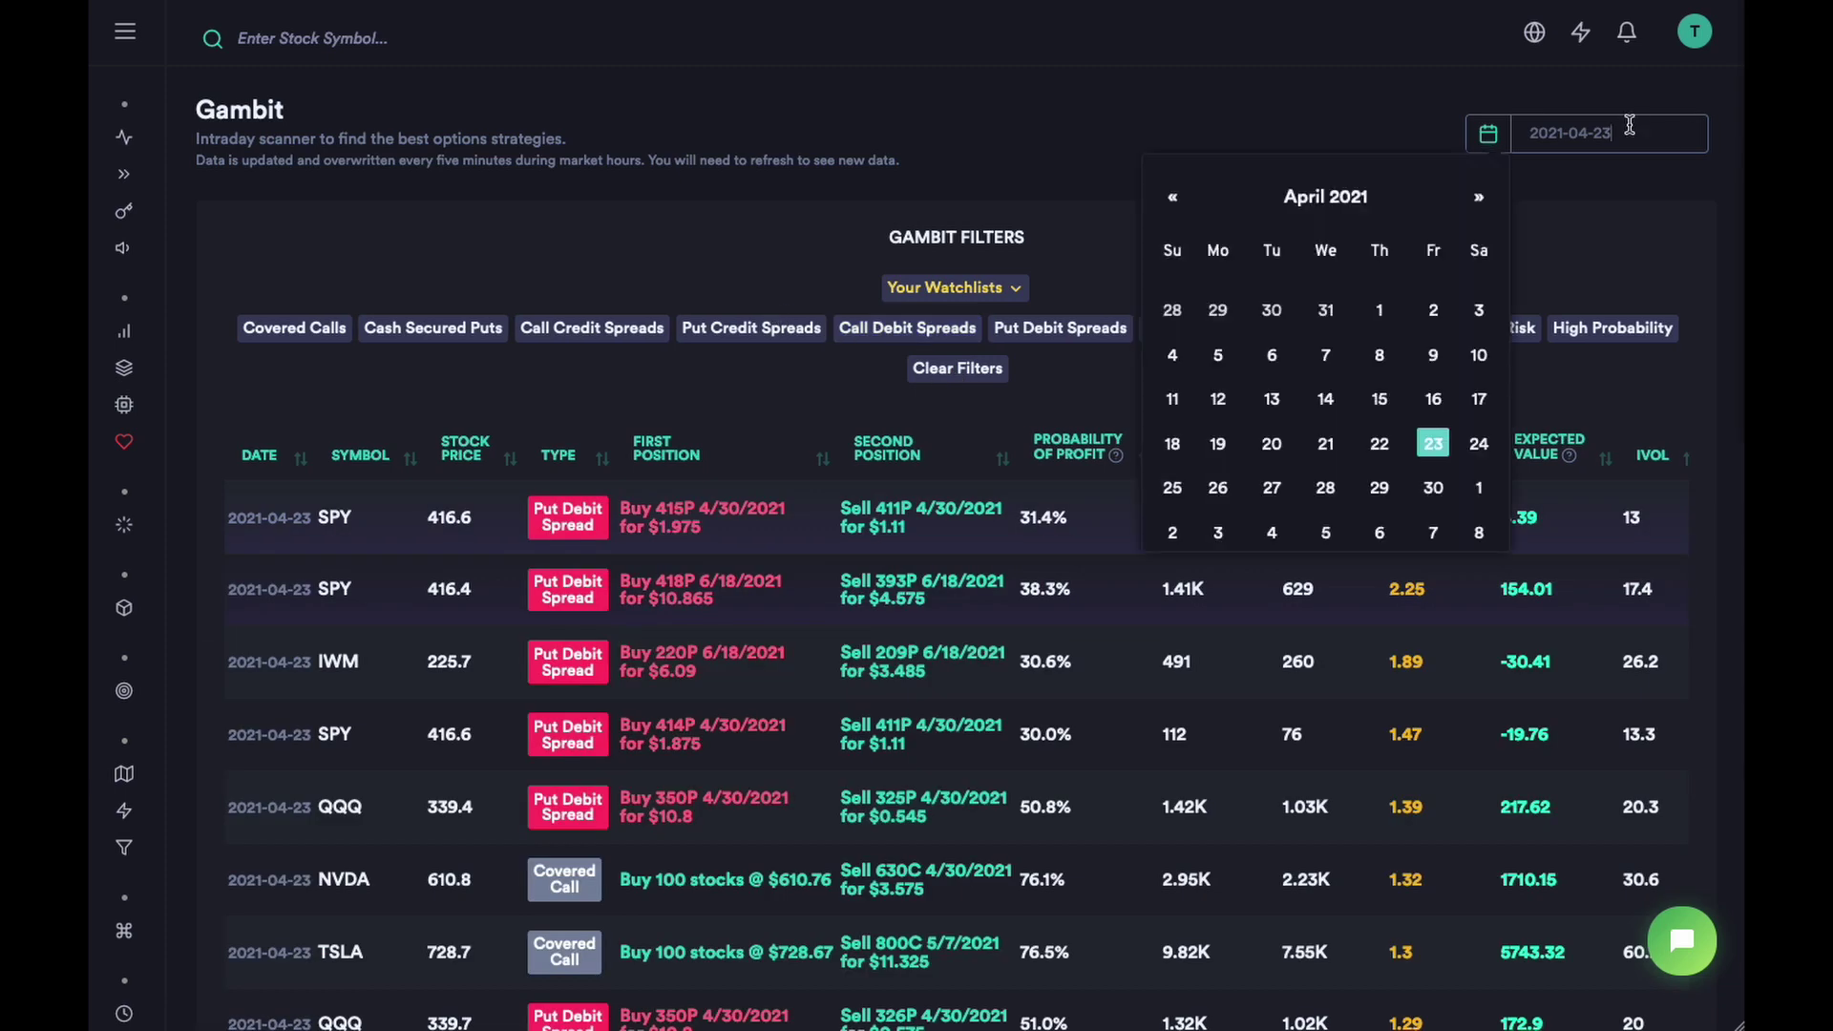
{"action": "left_click", "coordinate": [718, 195]}
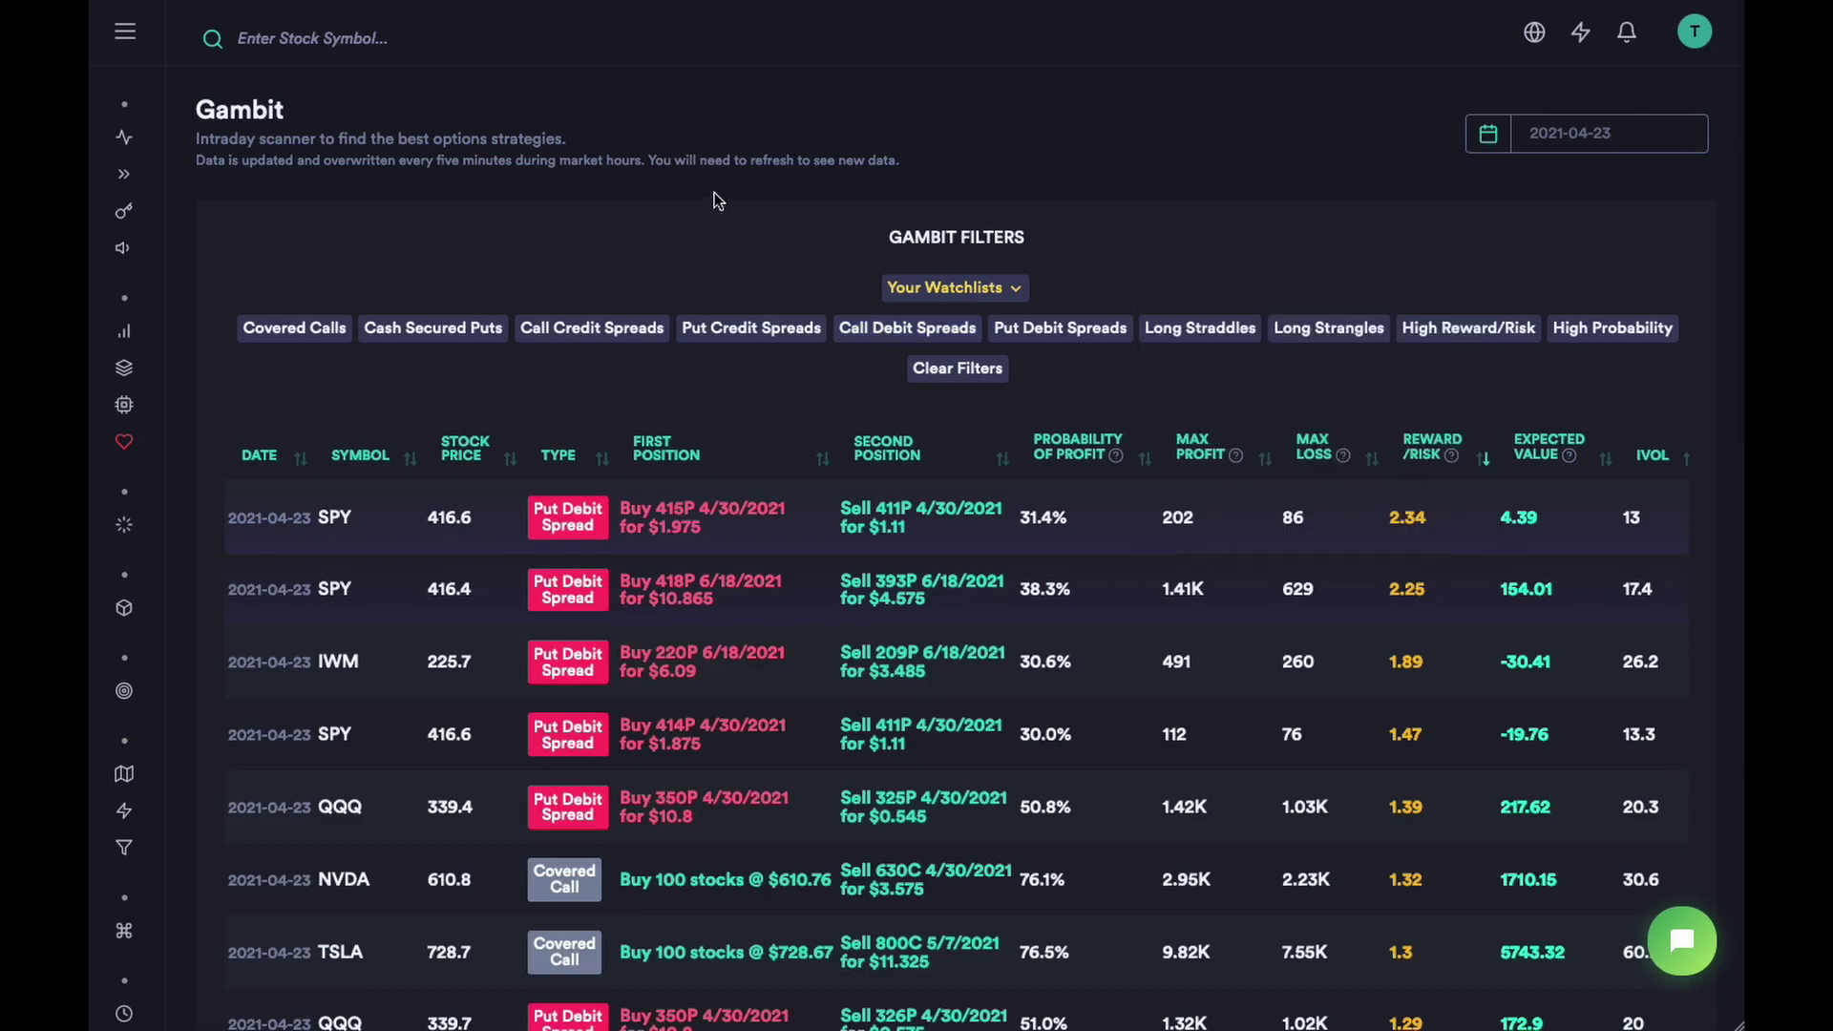